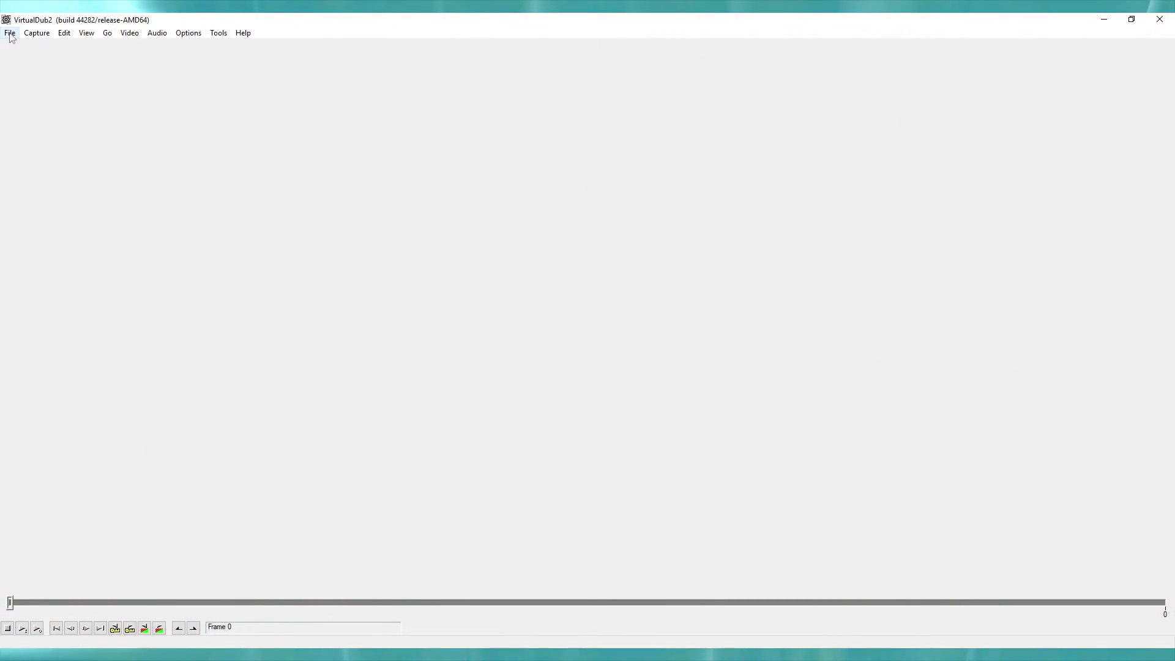
- Switch VirtualDub2 into capture mode through File > Capture AVI
click(10, 34)
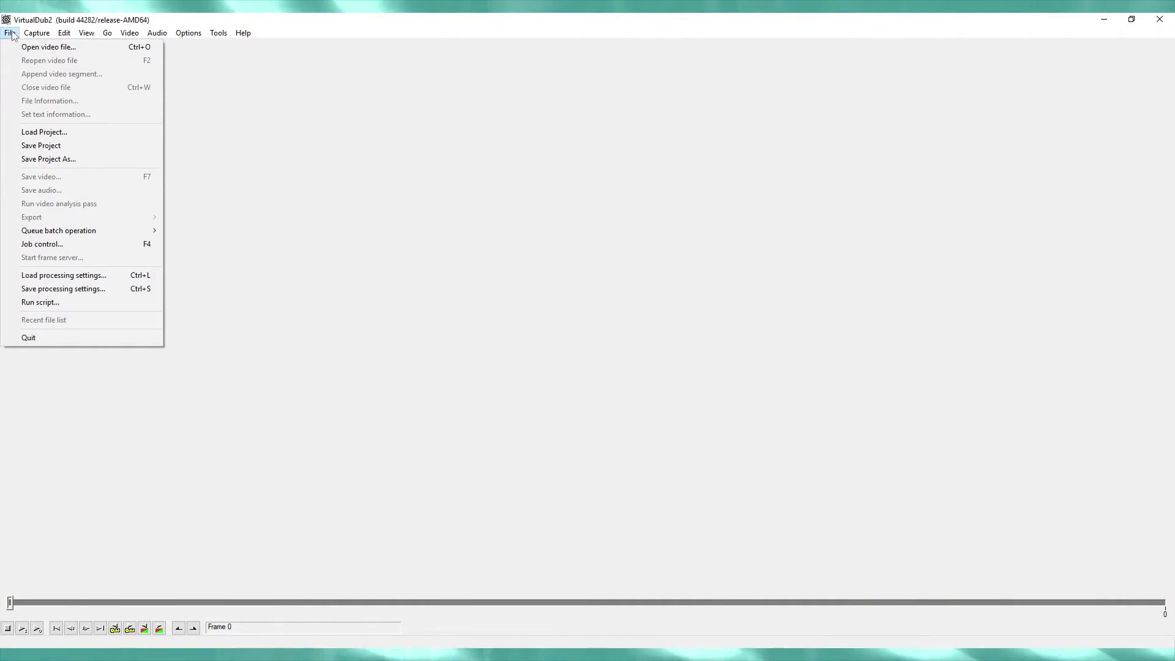
mouse_move(34, 33)
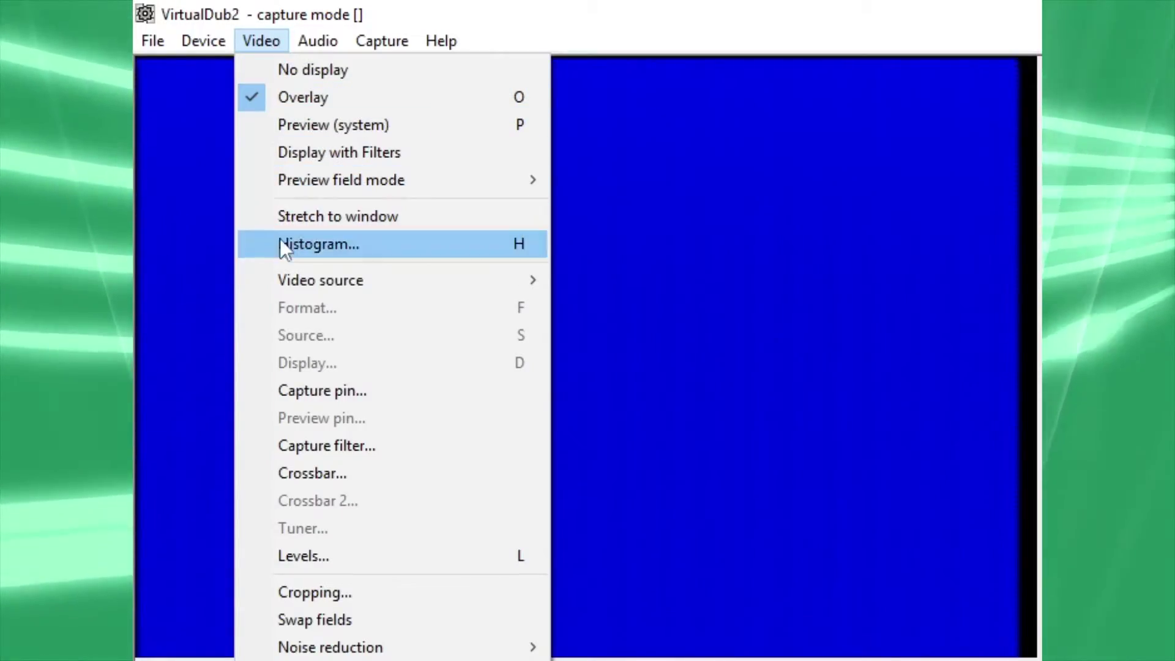
- Use Video Composite as the source and set the TBC input A lock to 1 (5 1 0 0 0)
mouse_move(361, 282)
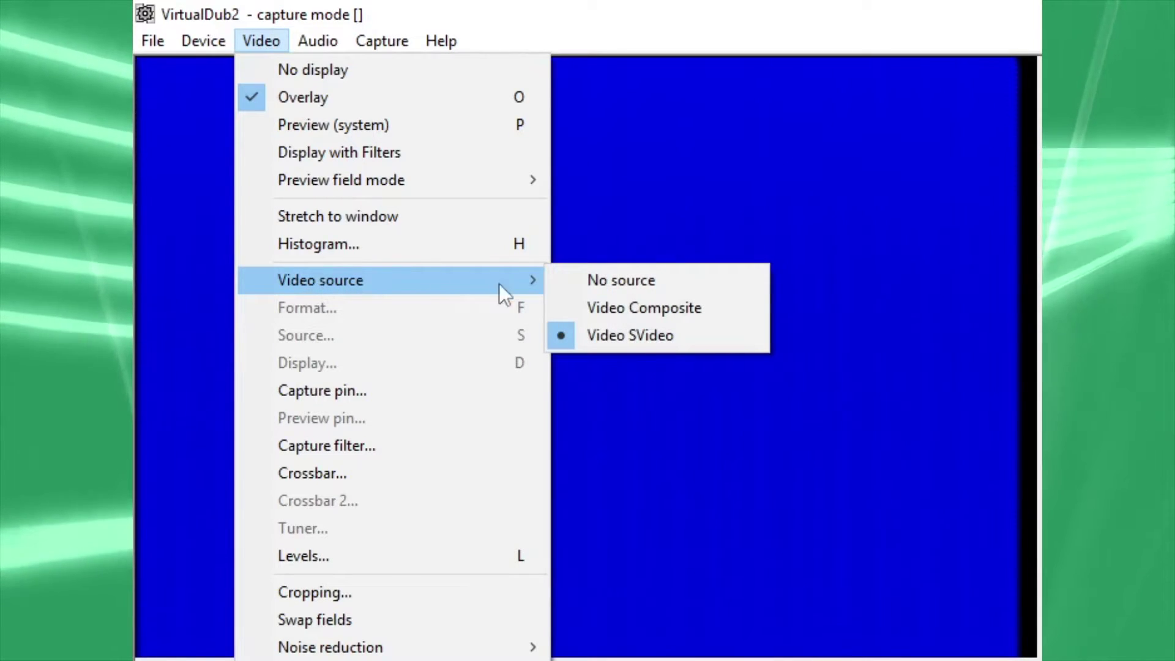
click(576, 305)
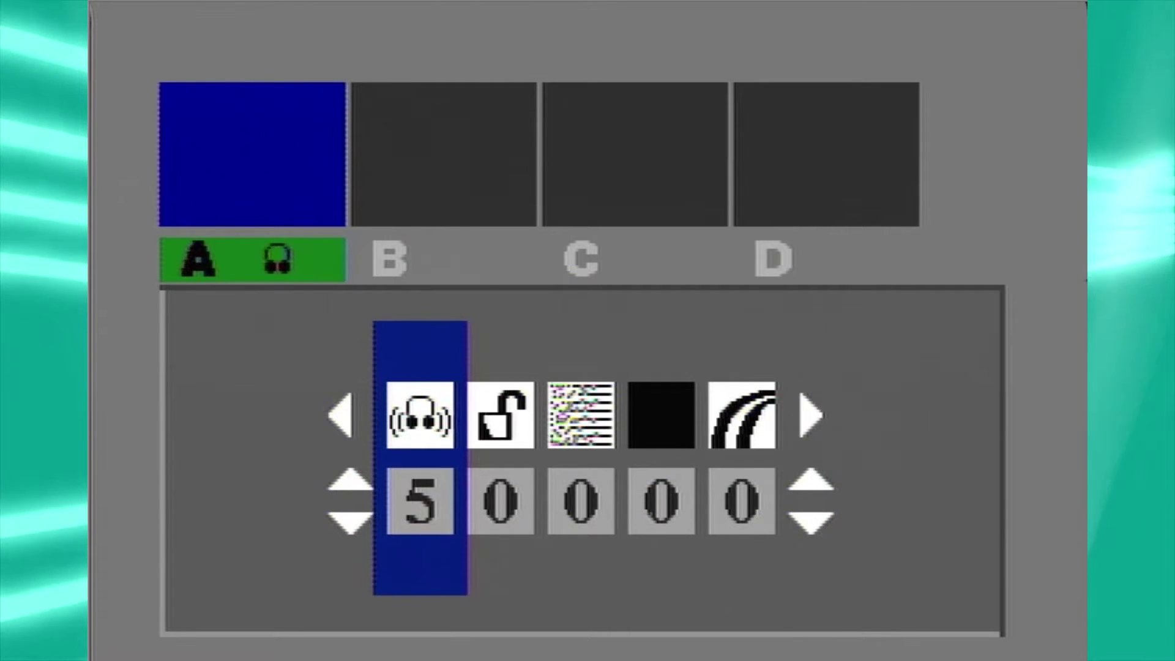
click(500, 415)
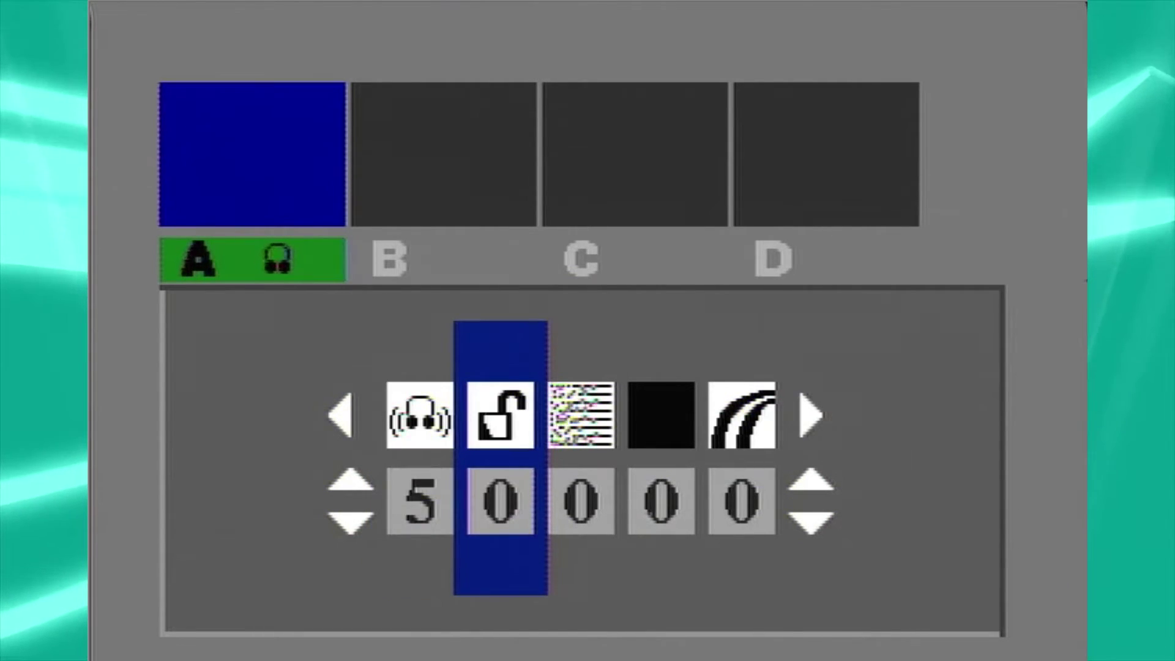
key(Up)
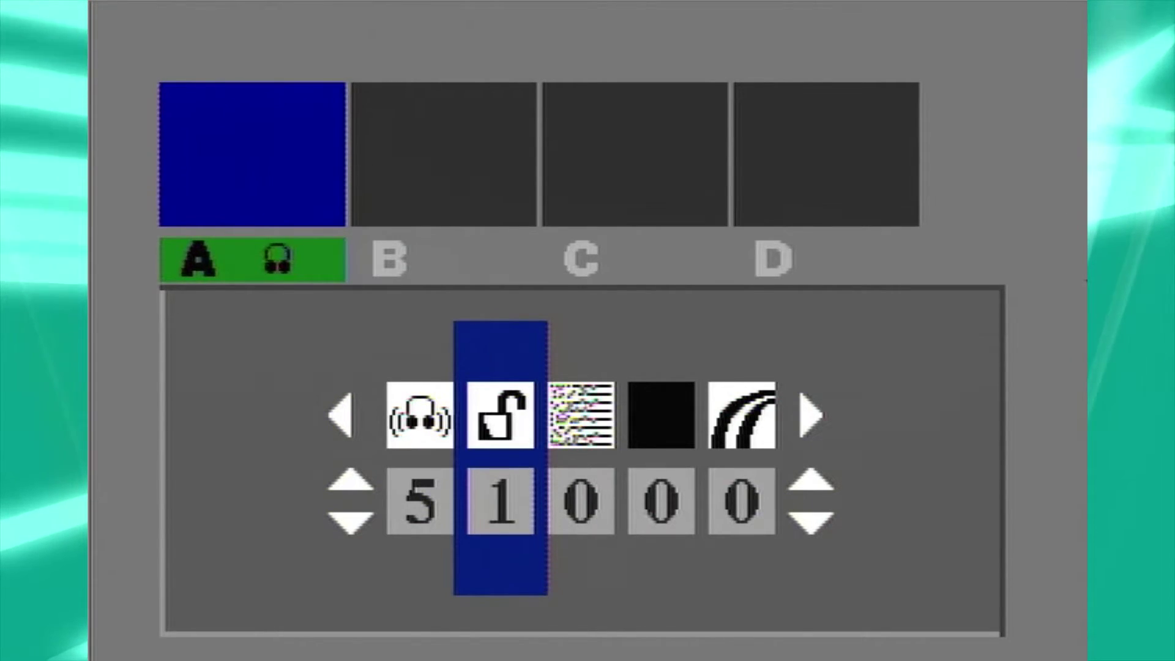
key(Down)
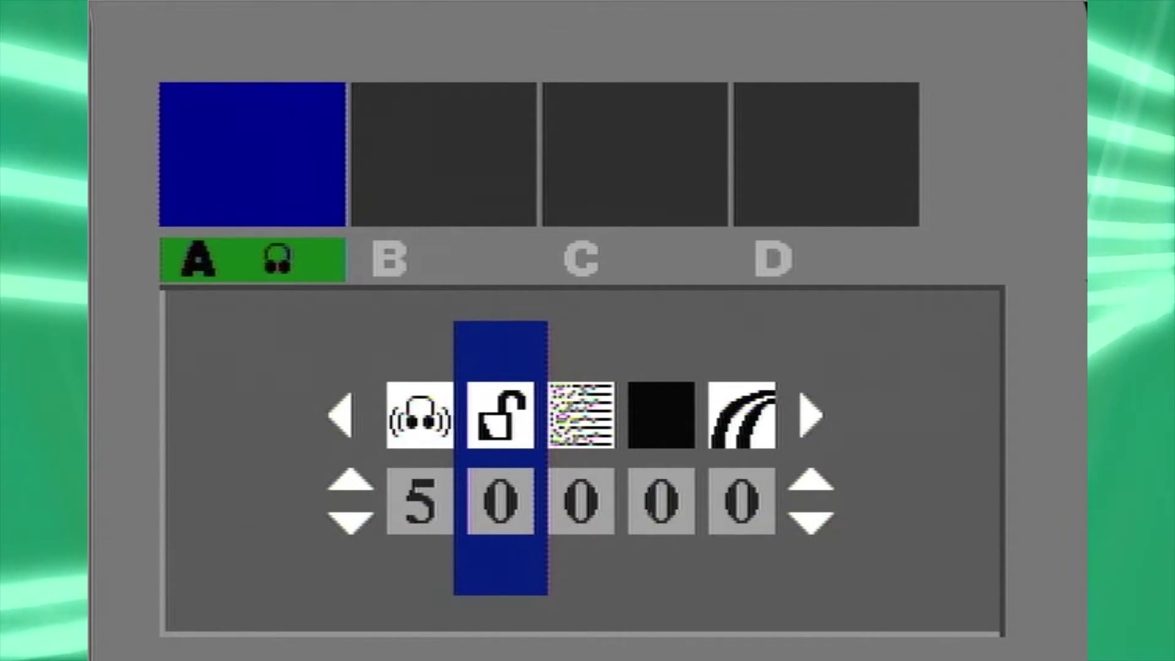
key(Up)
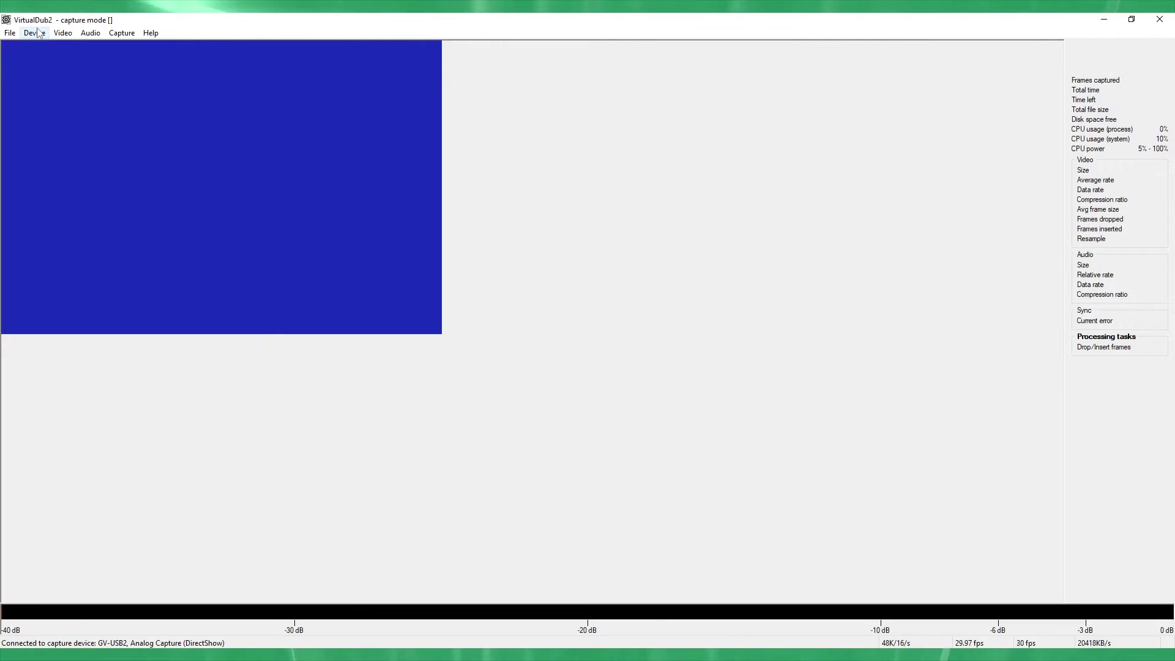
- Confirm GV-USB2 is the checked capture device, then bring up the Video menu
click(34, 33)
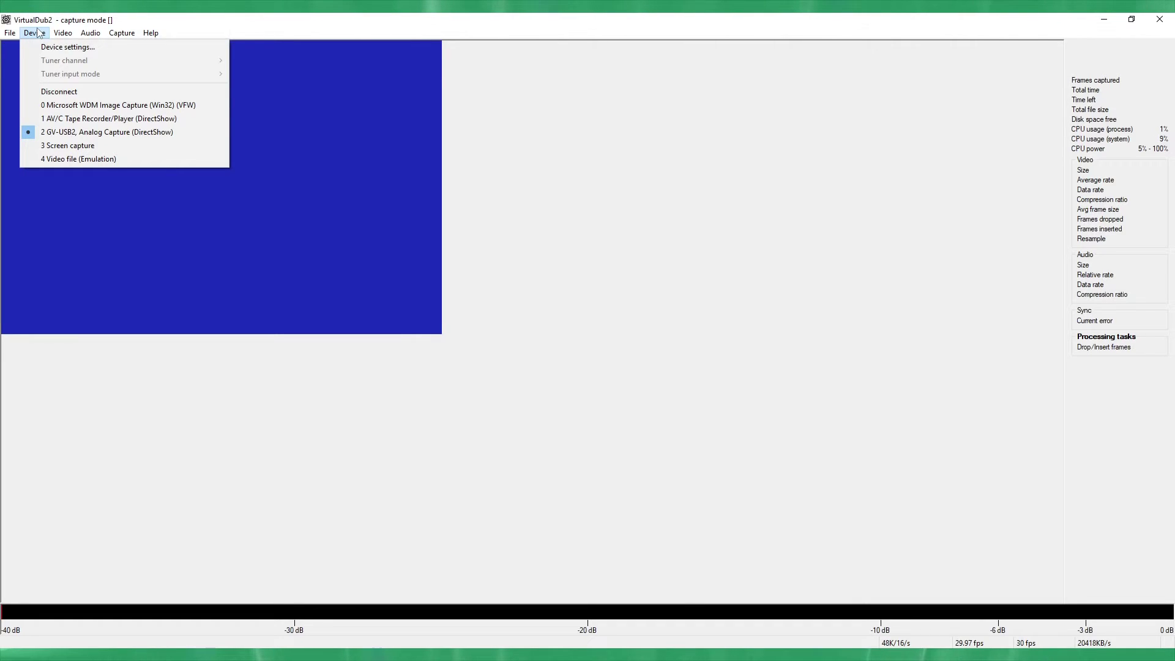
click(38, 32)
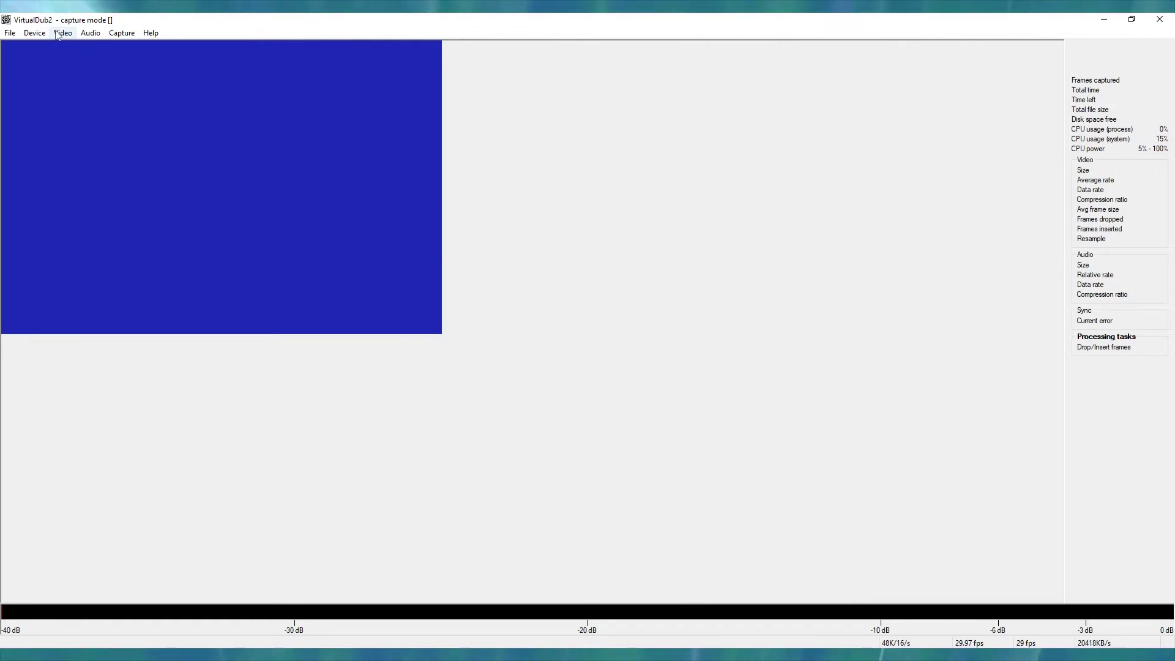
click(62, 32)
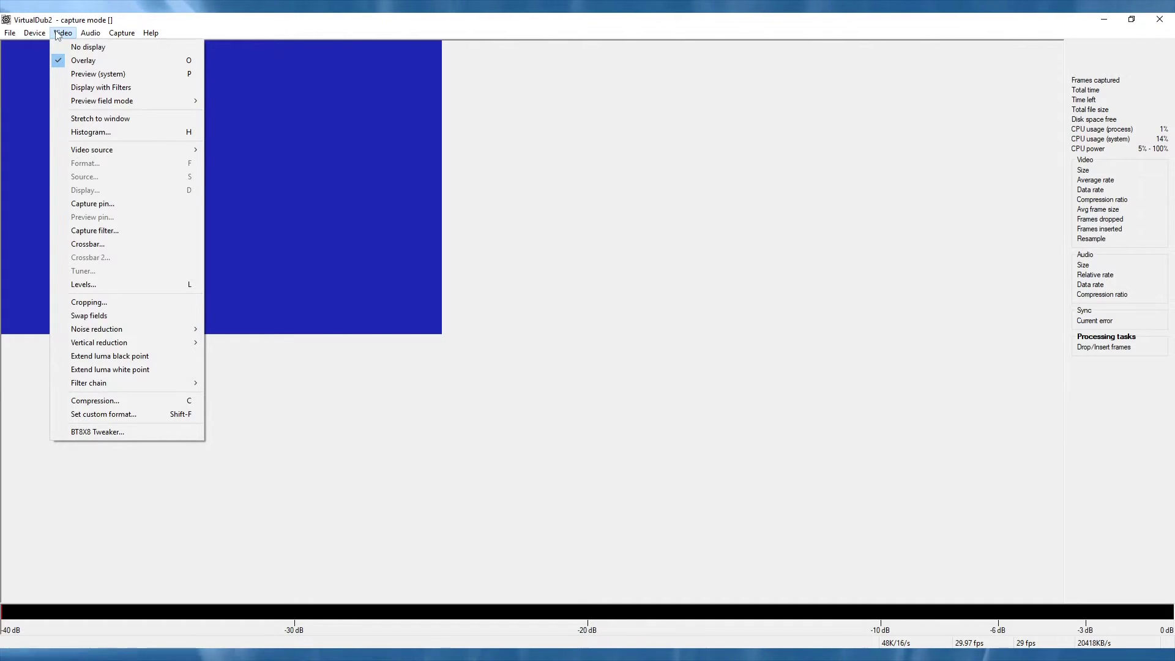
- Compress captured video with the FFMPEG FFV1 lossless codec
click(81, 400)
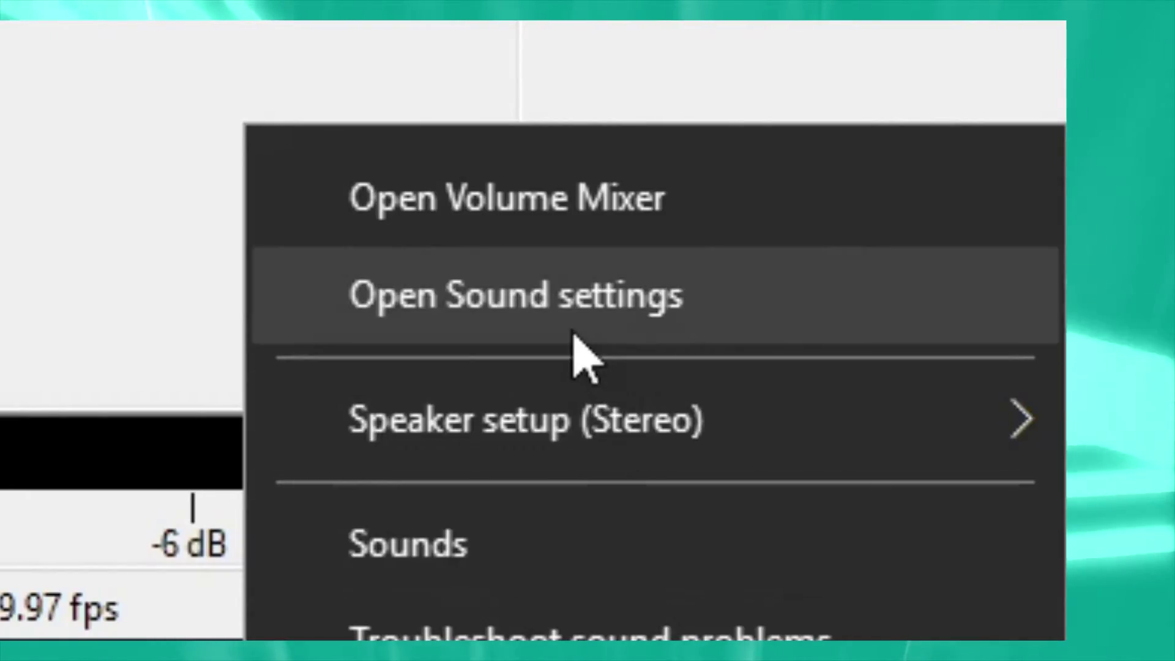
- Keep the Line In default format at 2 channel, 16 bit, 48000 Hz (DVD Quality)
click(575, 285)
click(456, 324)
click(467, 79)
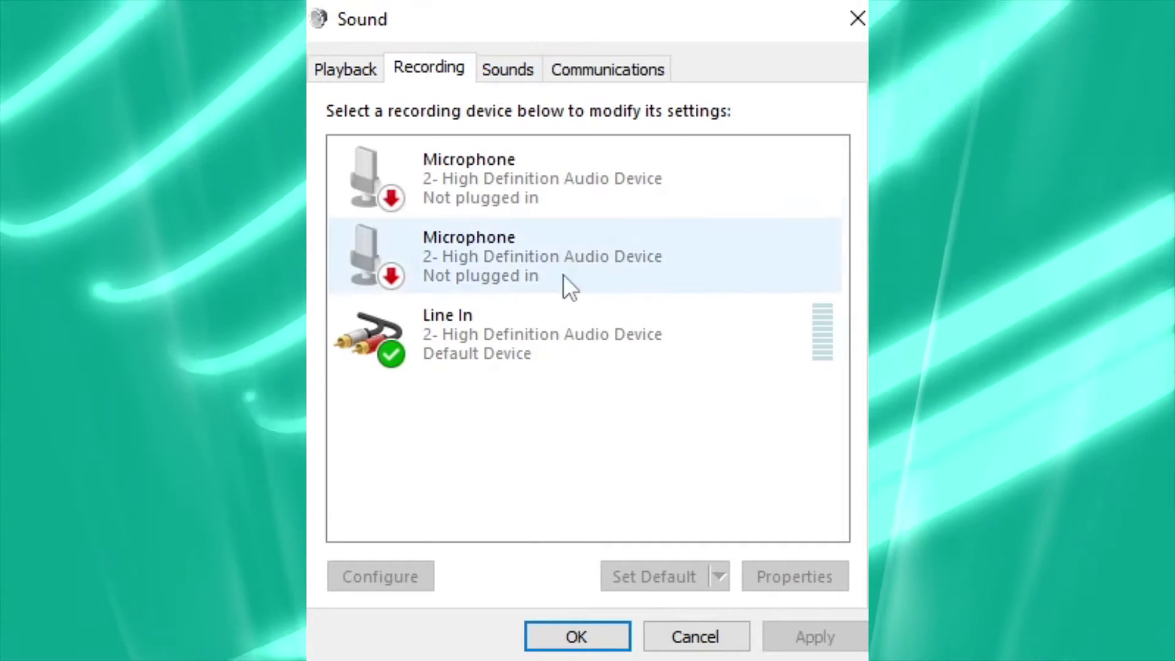
click(593, 358)
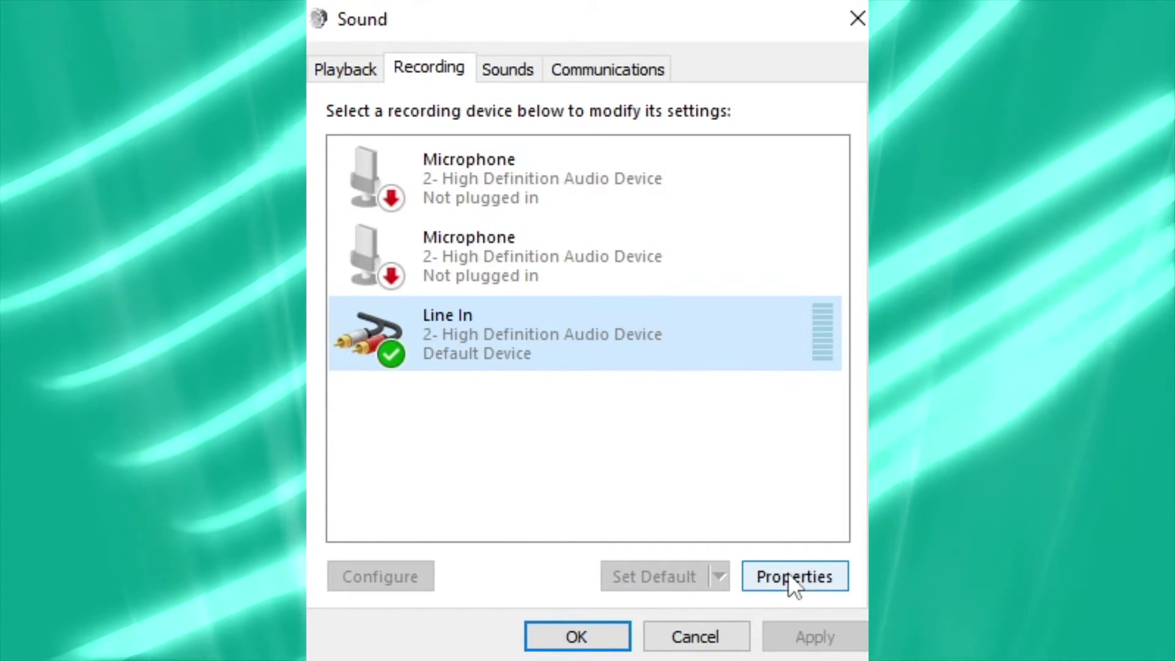
click(788, 574)
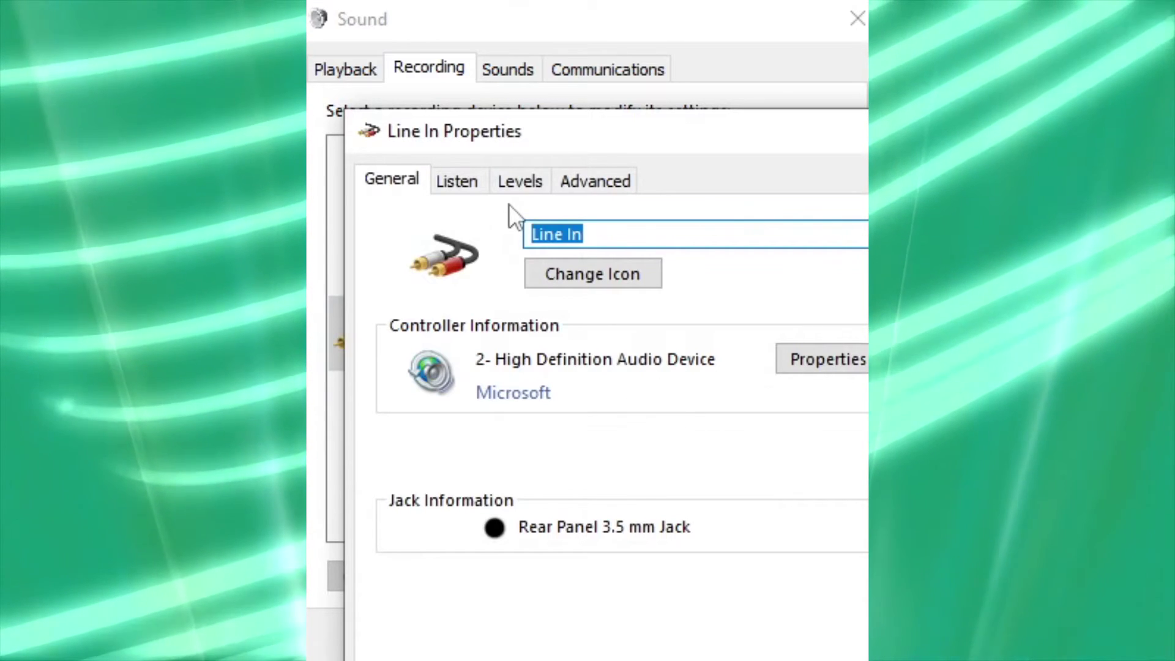
click(575, 181)
click(513, 318)
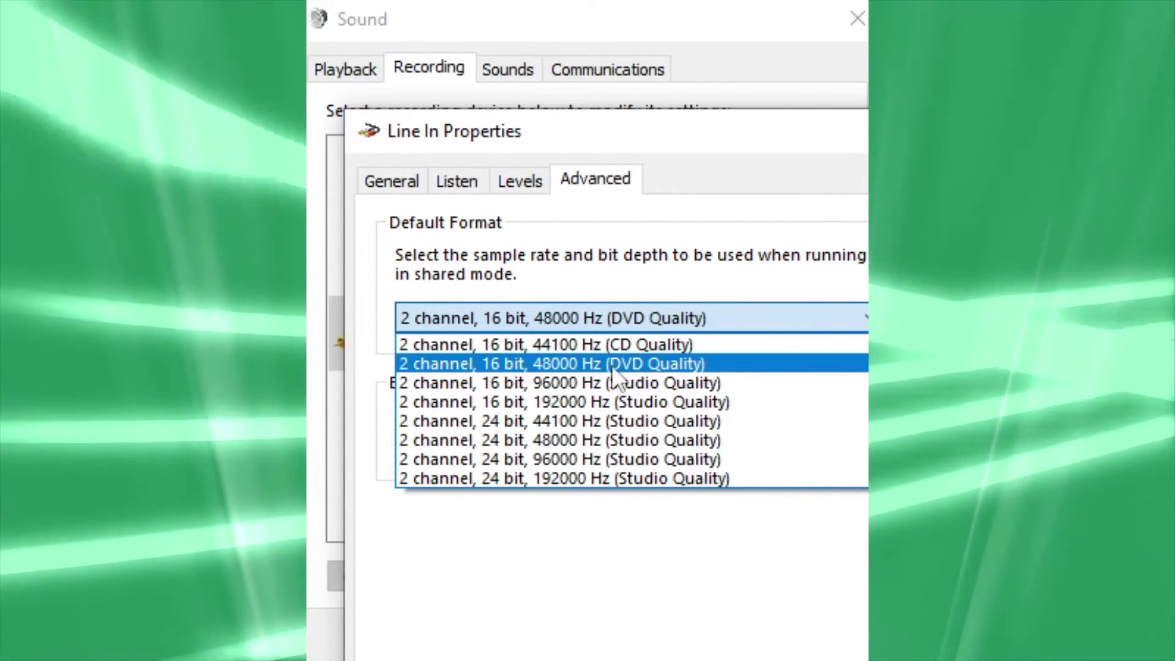
click(654, 318)
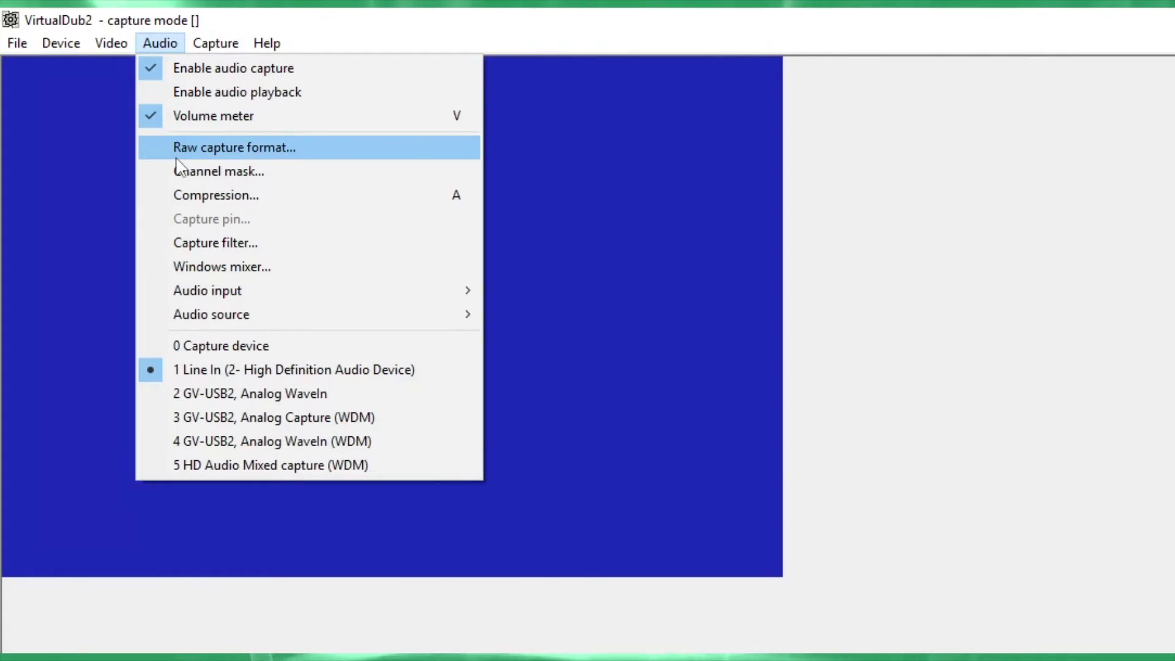
click(178, 148)
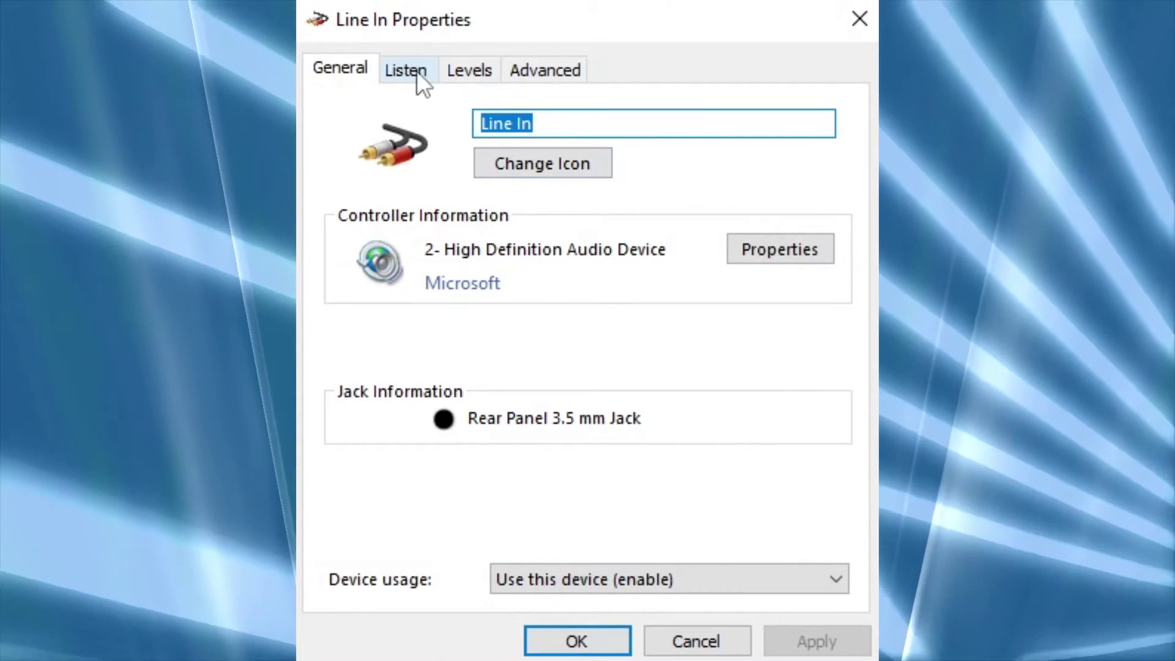
- Capture audio as PCM 48000 Hz stereo 16-bit, with the Line In level confirmed at 50
click(465, 71)
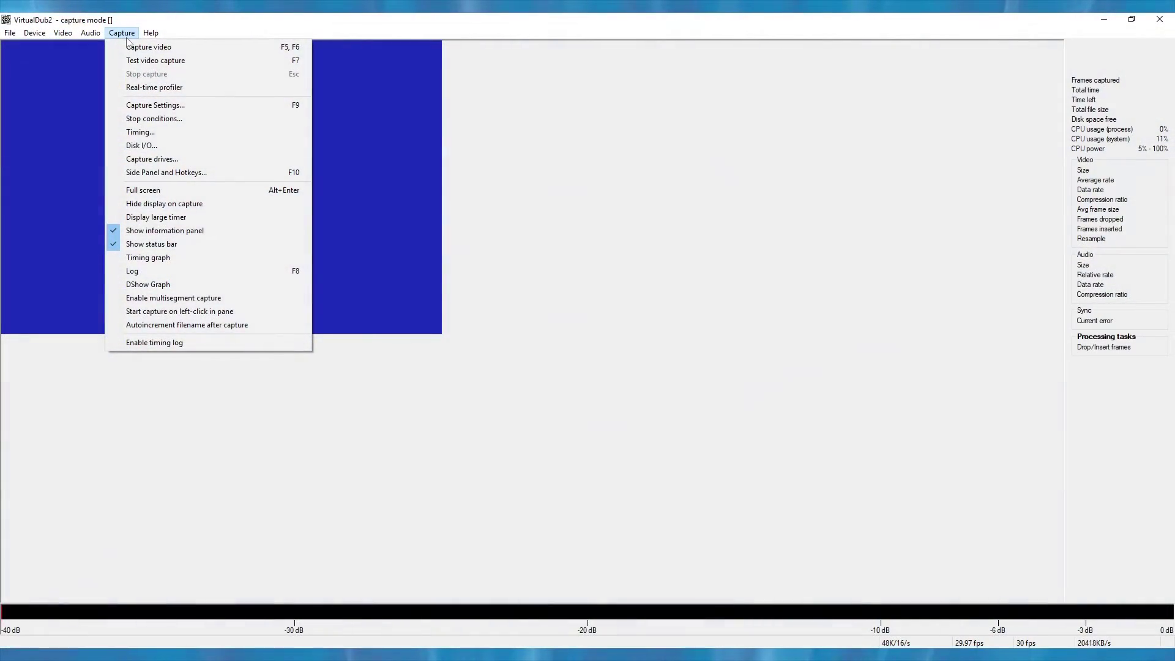
- Stop capture after 6675 seconds, 1h50m15s plus 60 seconds, totalled in Calculator
click(130, 132)
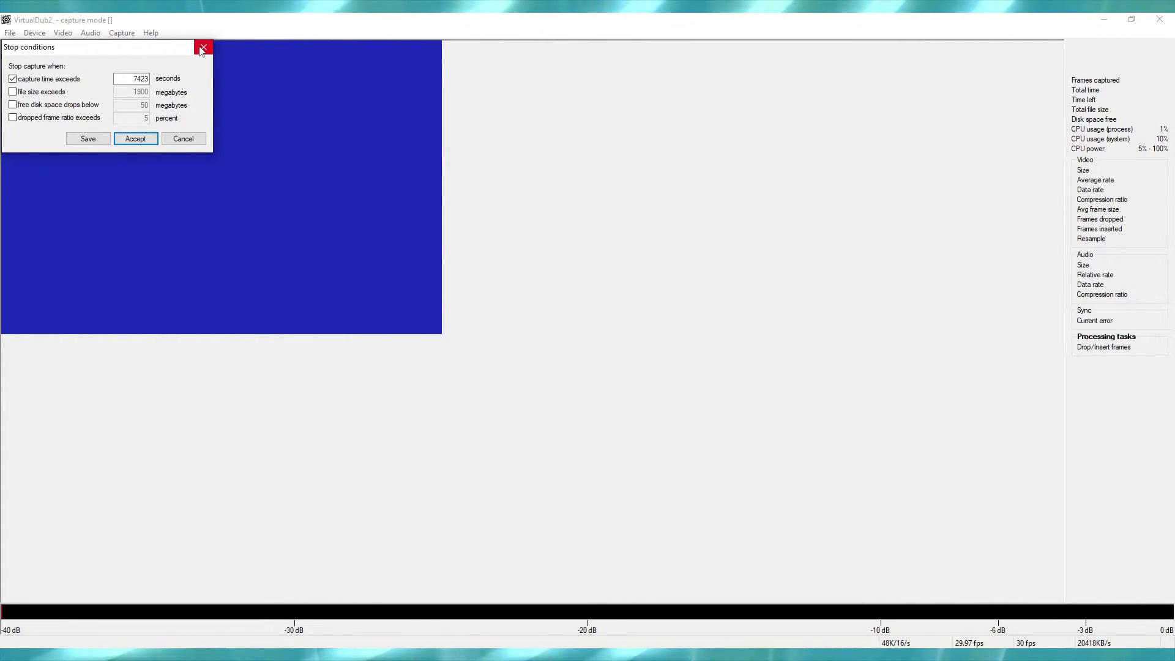
key(Return)
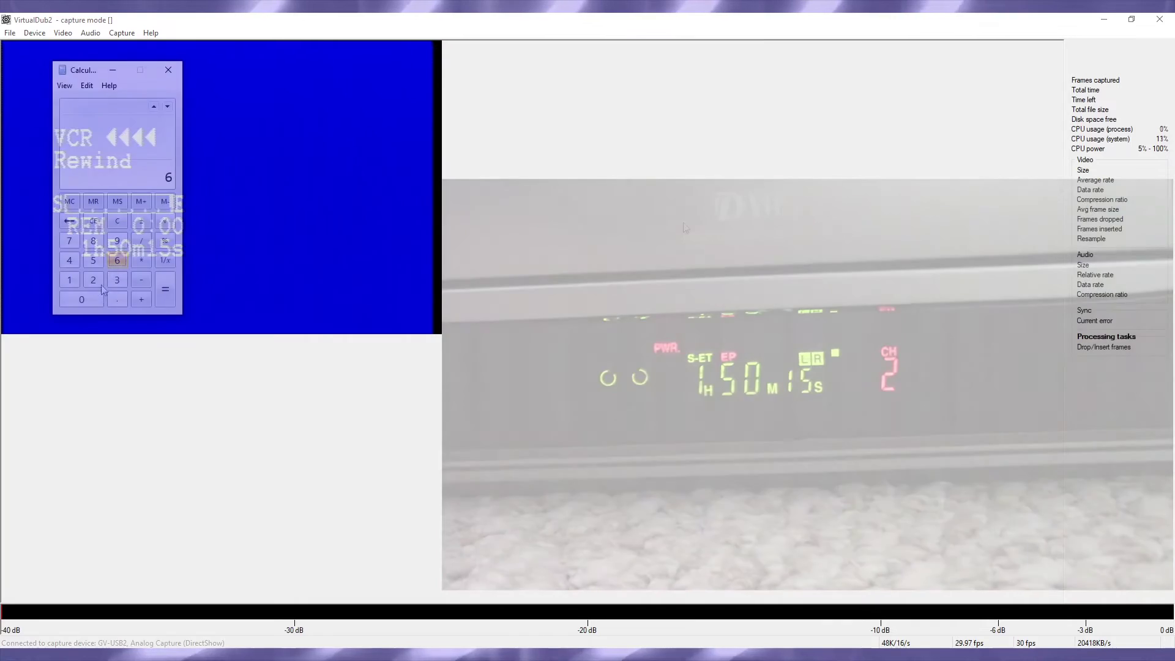
key(0)
key(plus)
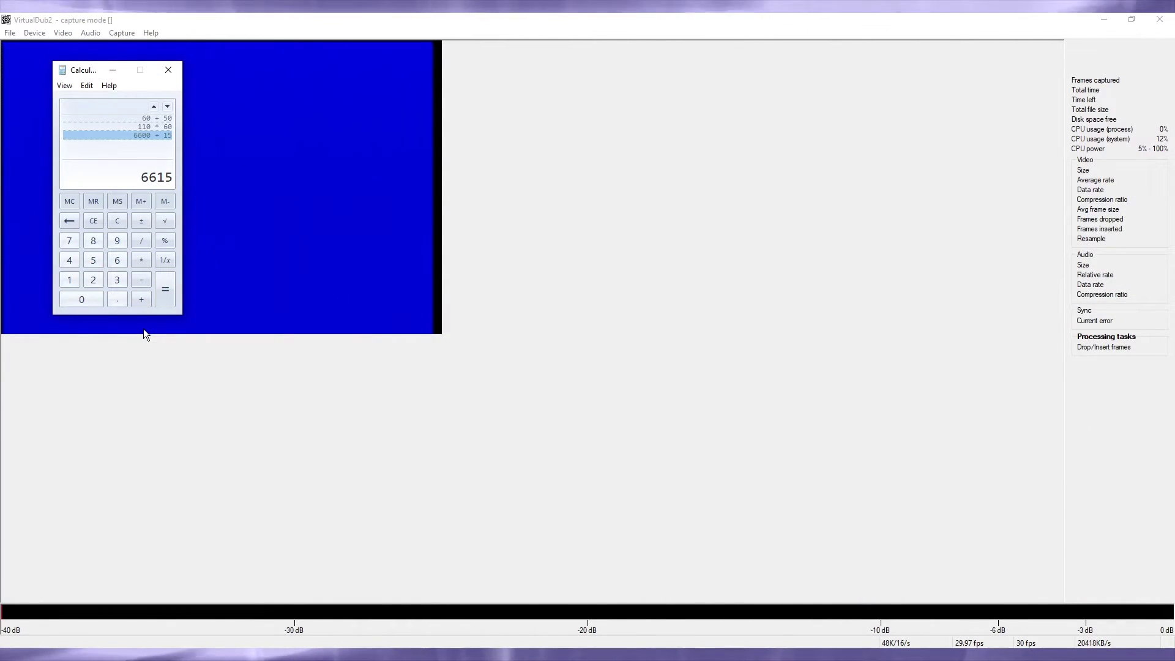
key(plus)
key(6)
key(0)
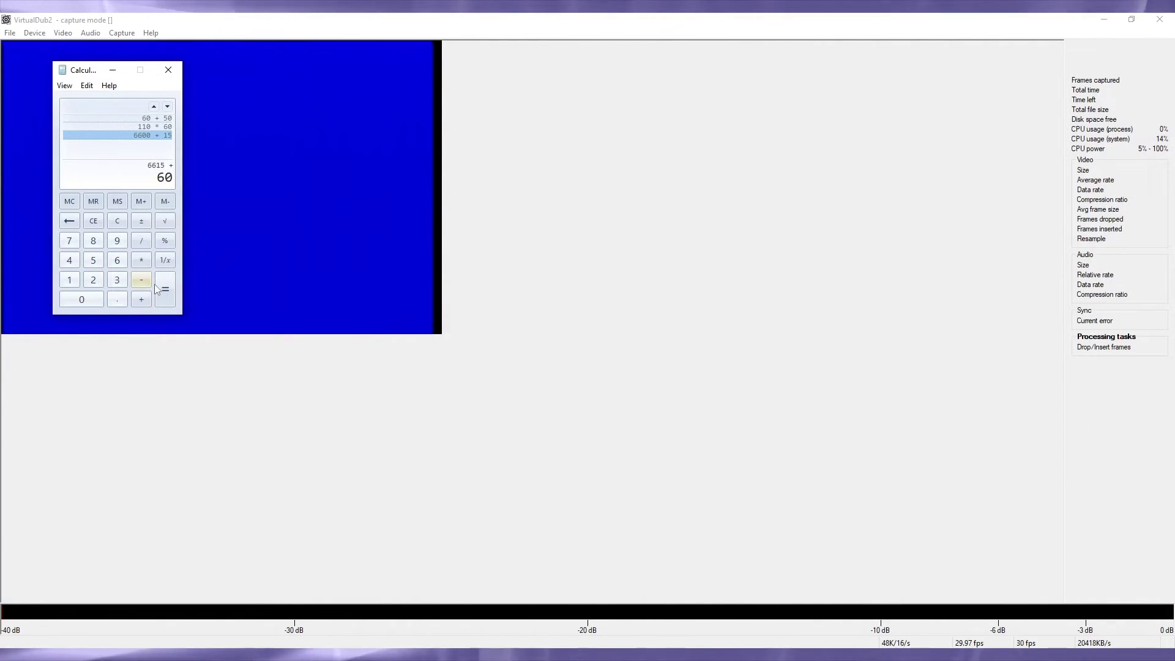
click(157, 285)
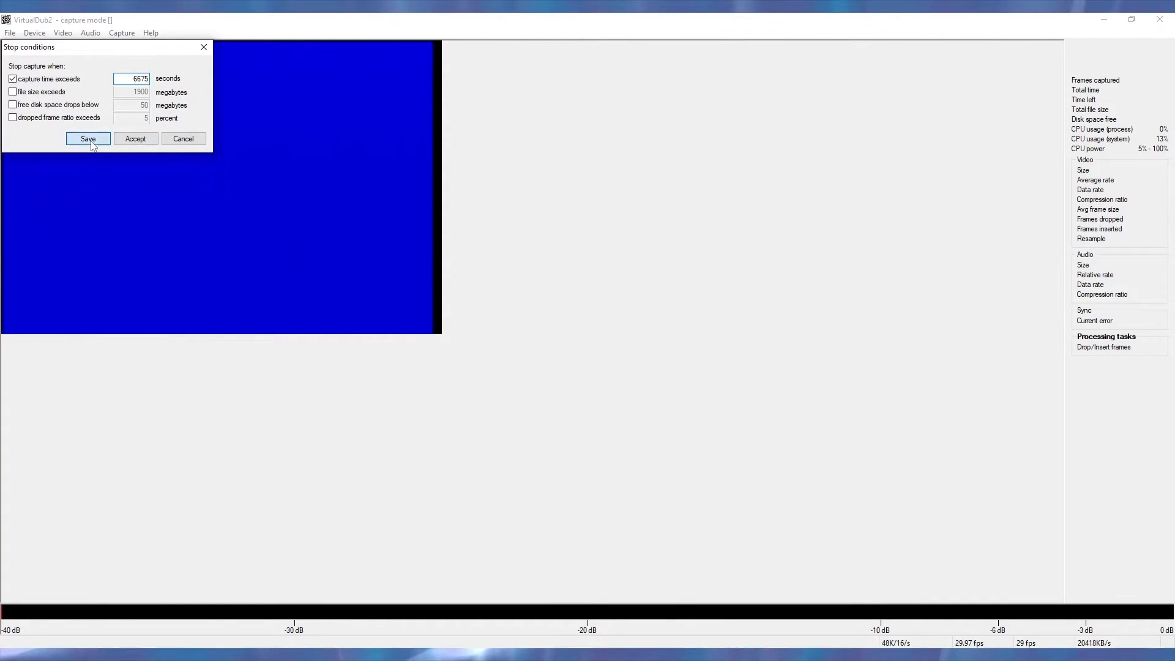
click(90, 139)
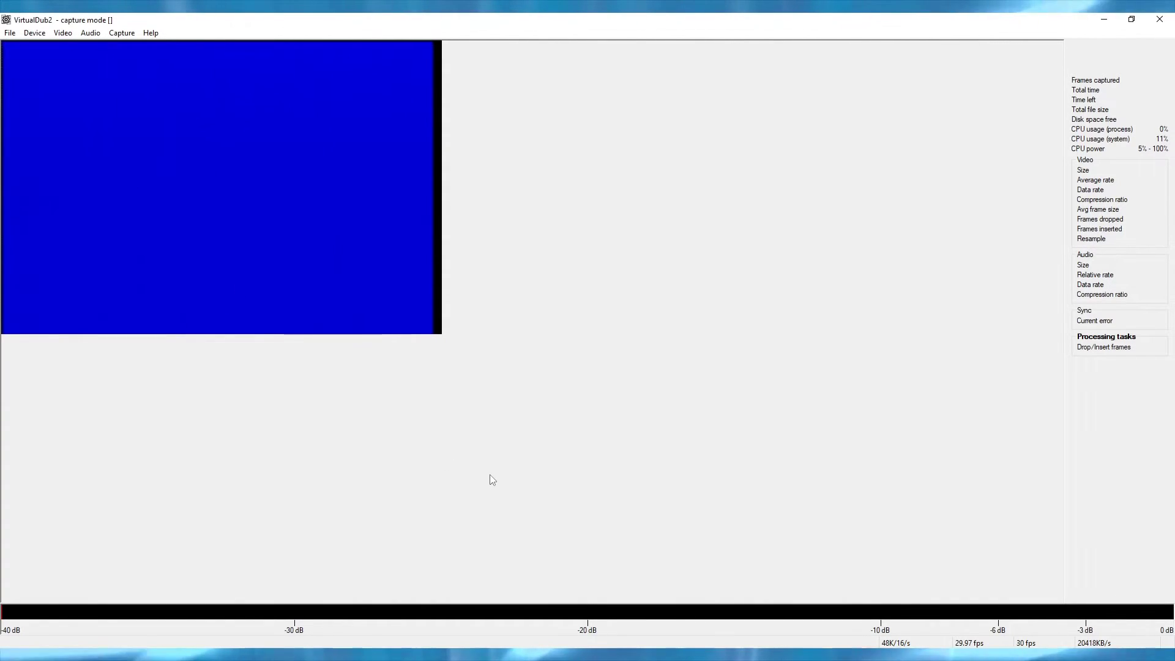
- Name the capture file Indiana Jones.avi in the Videos folder and start recording the tape
click(10, 34)
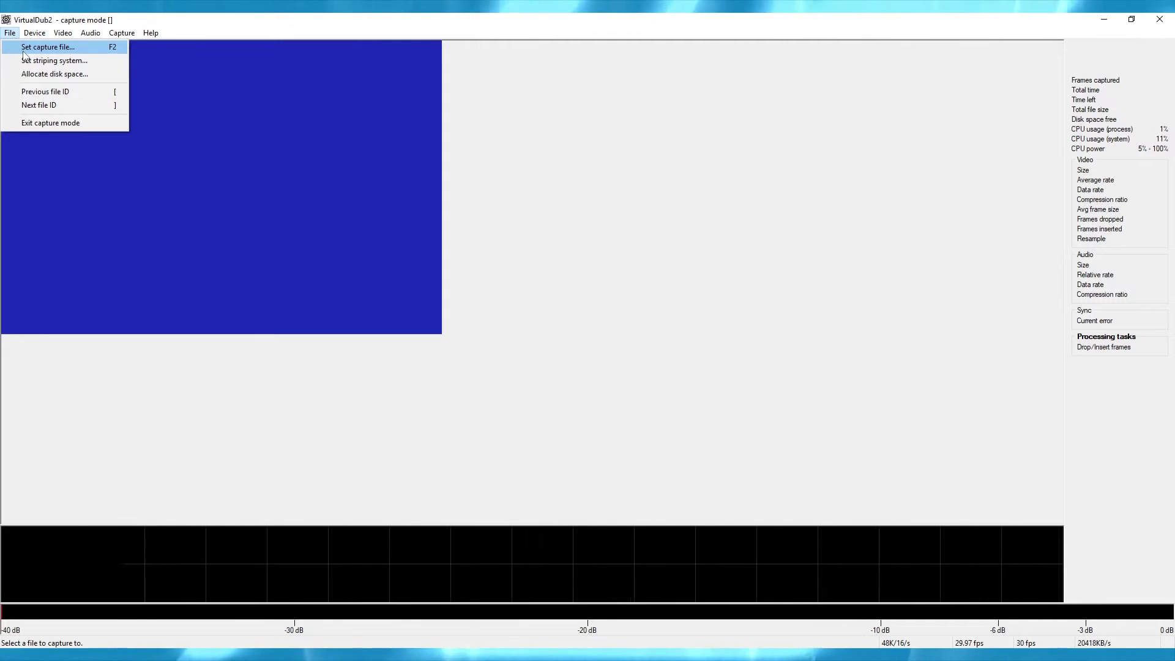
click(23, 48)
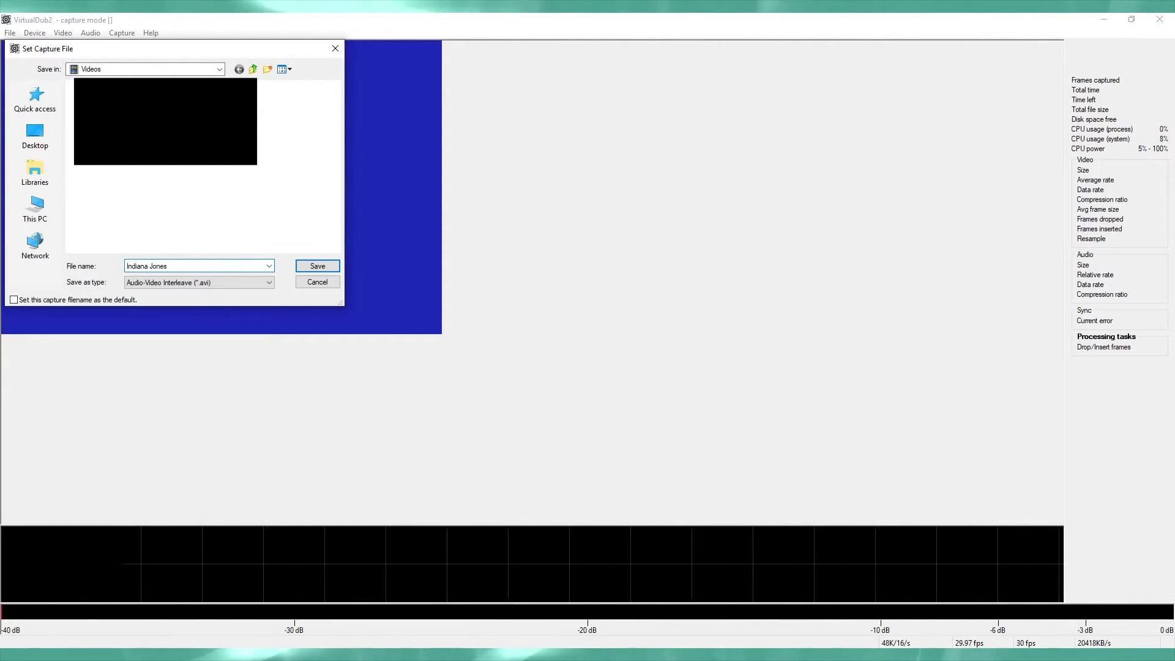
key(Return)
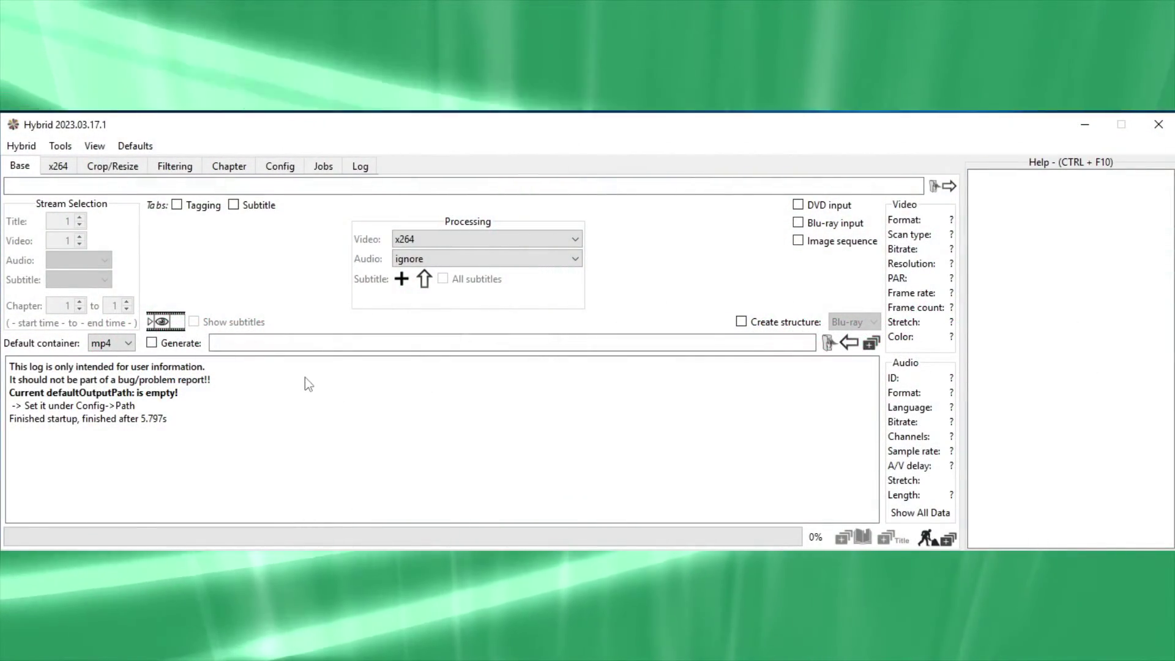
- Load D:\captures\Indiana Jones.avi as the source and pick x265 as the video encoder
click(934, 187)
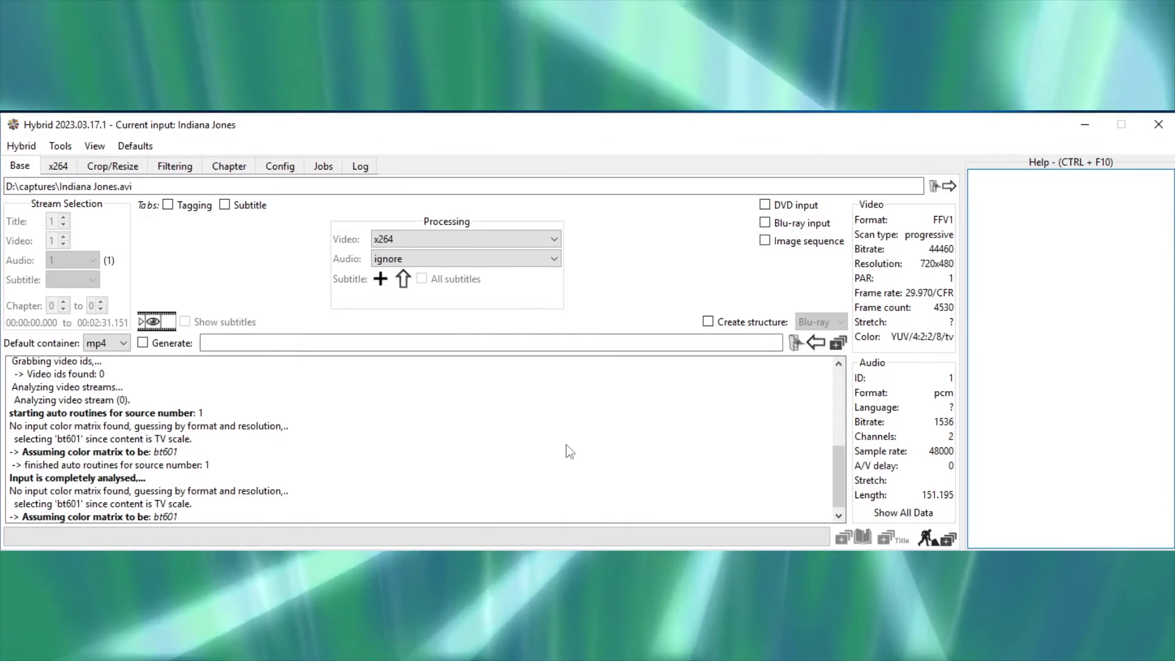
click(465, 238)
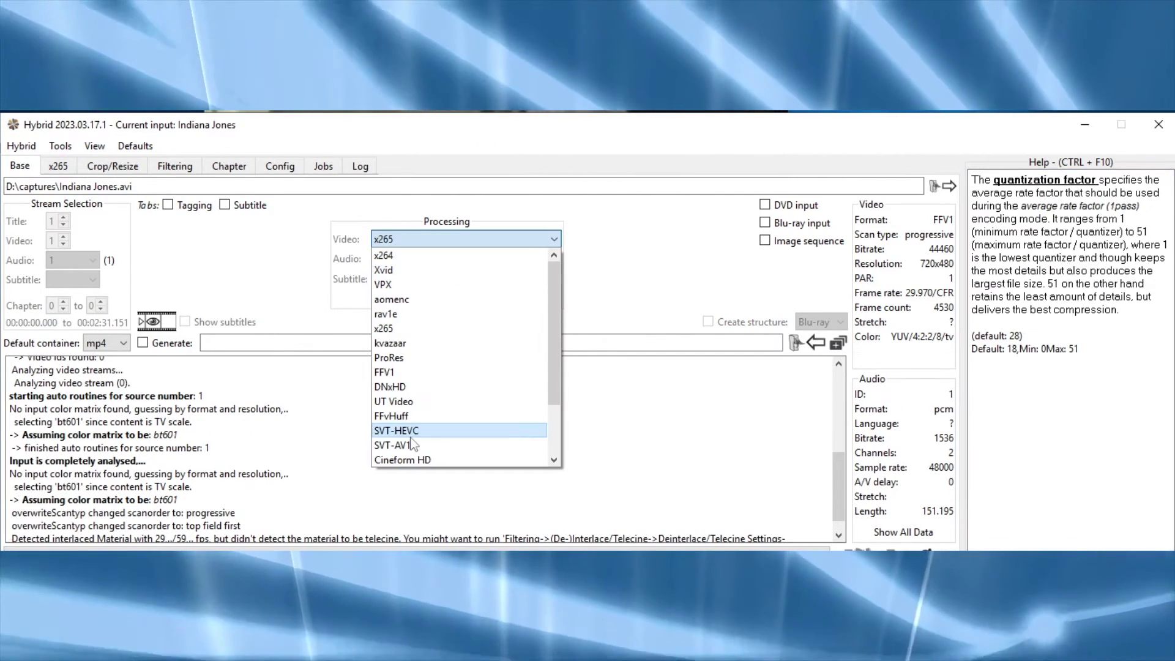
click(474, 519)
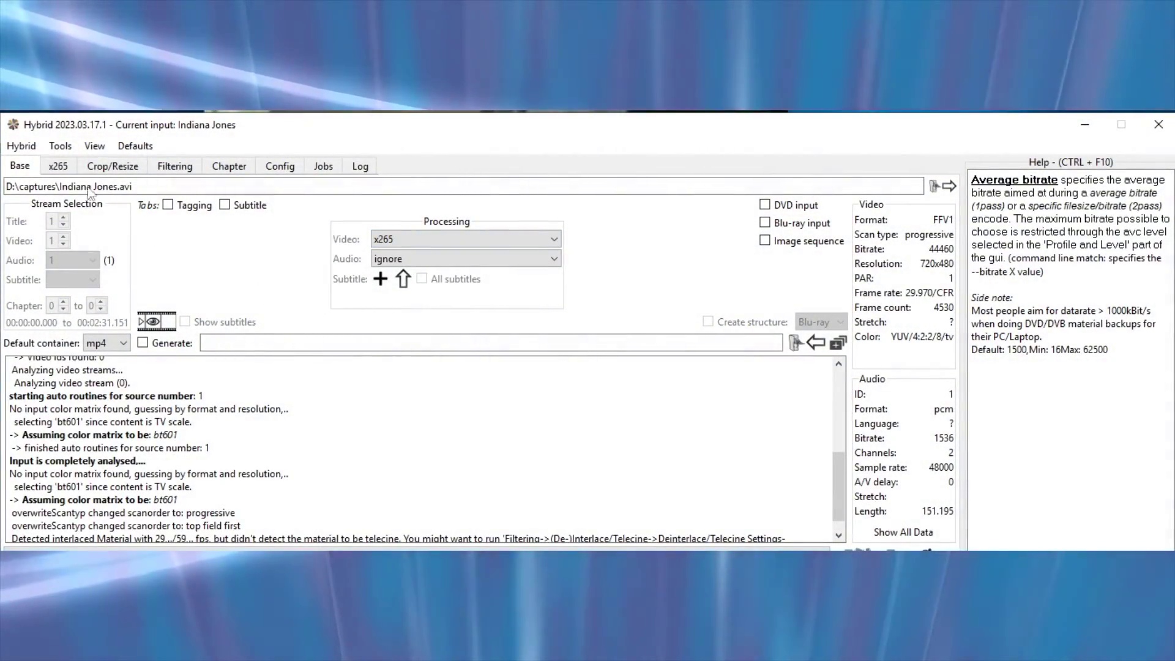
- Enter 7000 kbit/s as the bitrate in the video encoder settings
click(68, 173)
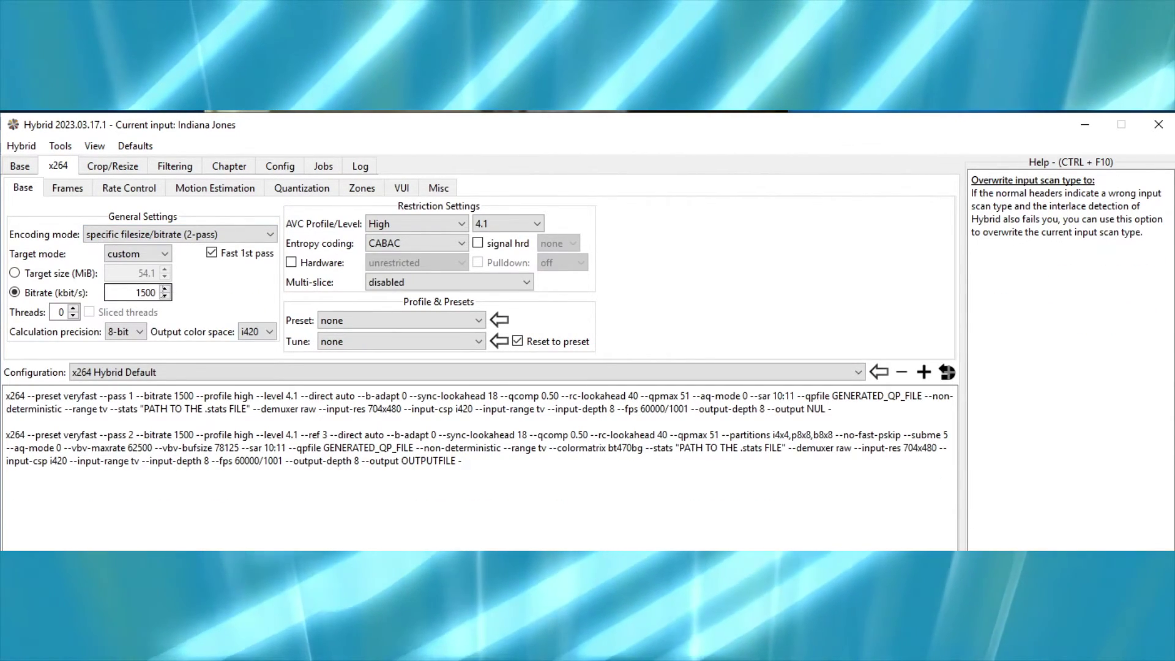
text(70)
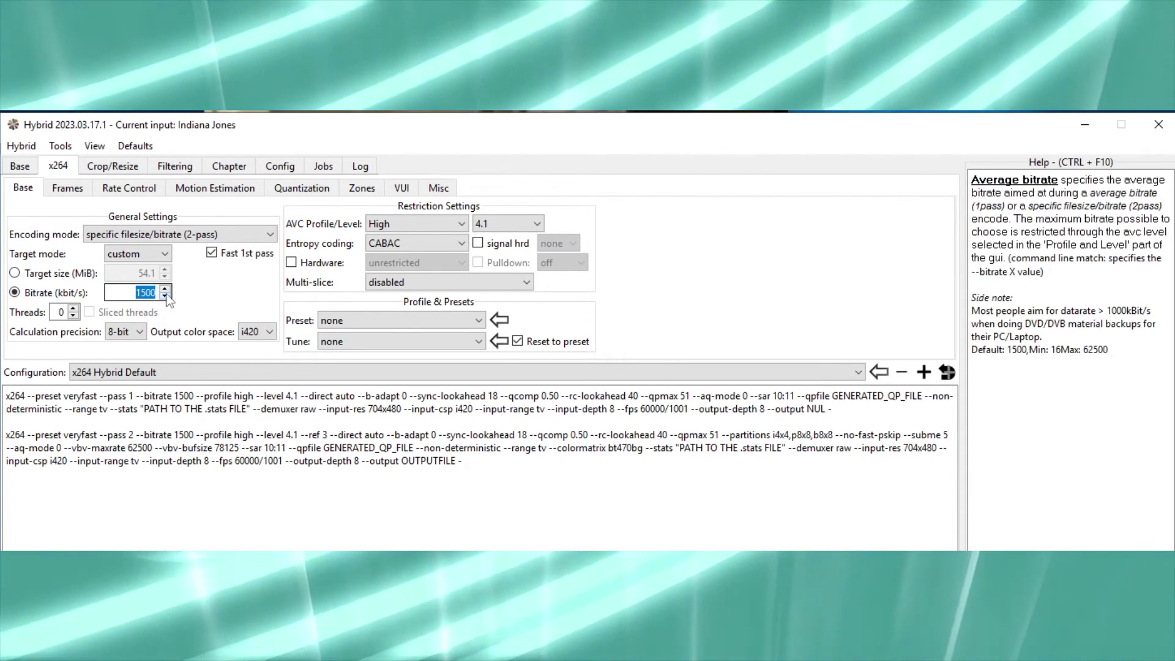
text(00)
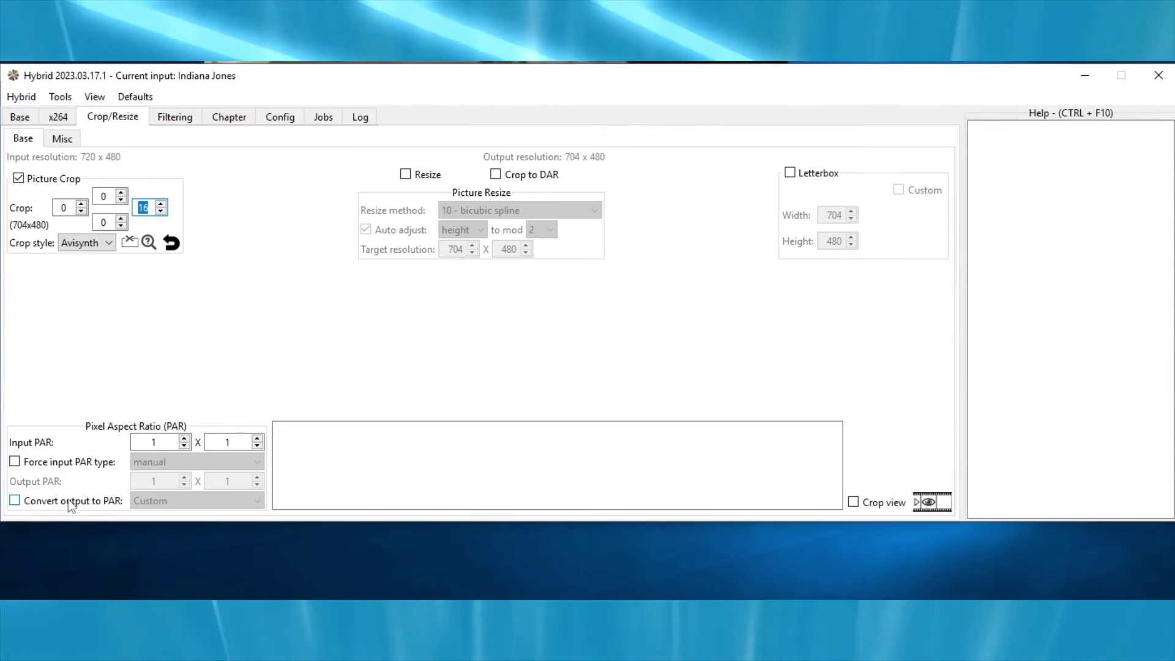
- Convert the output to the MP4 NTSC 4:3 (10/11) pixel aspect ratio
click(69, 549)
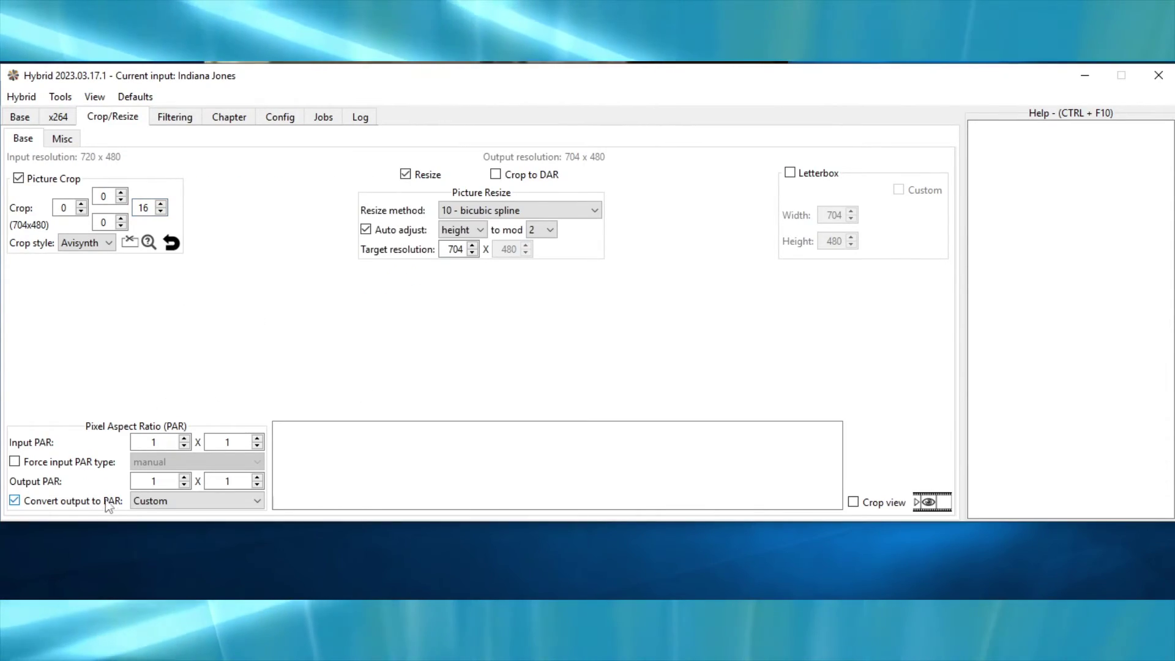
click(141, 502)
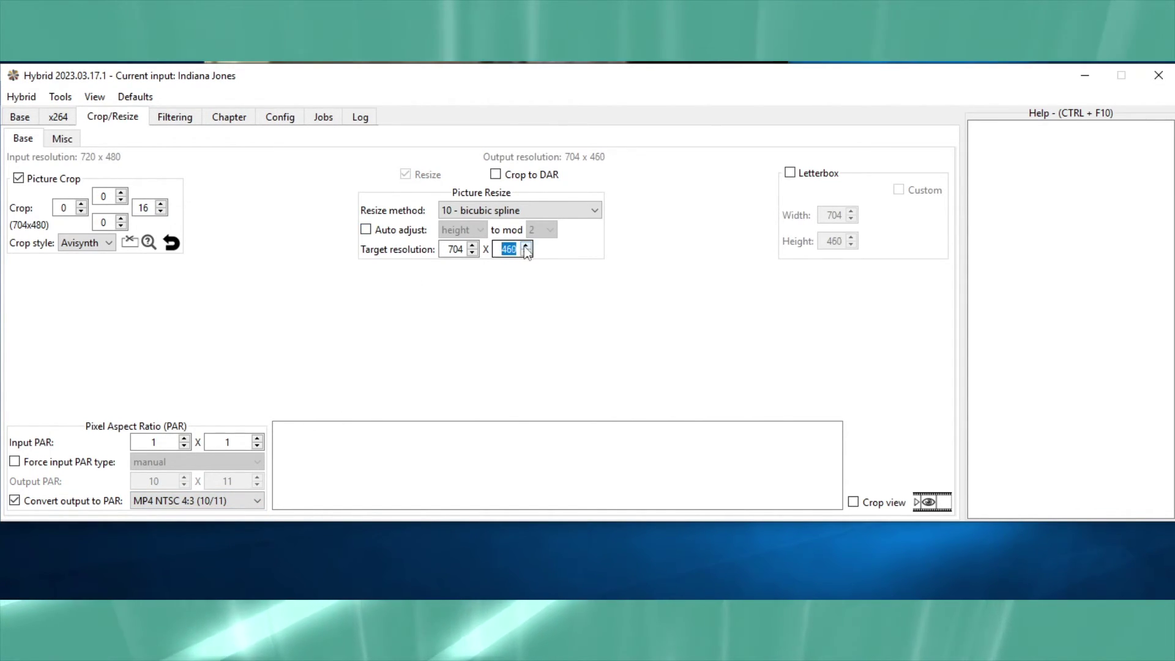
click(174, 117)
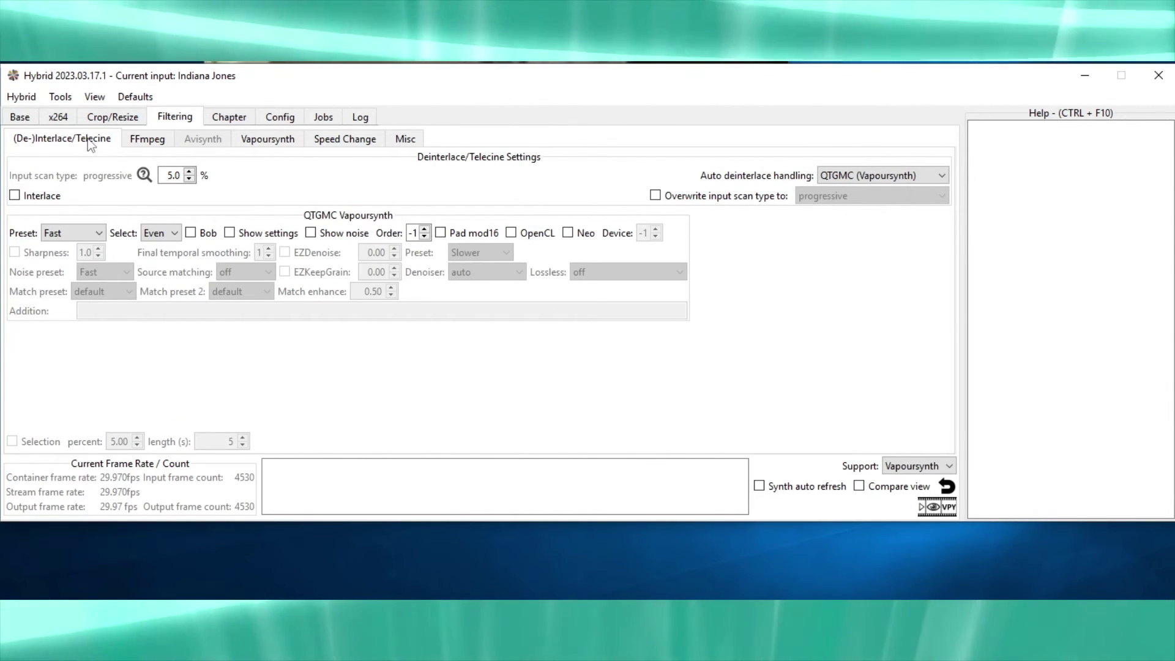
- Use QTGMC preset Faster with Bob, overriding the input scan type to top field first
click(99, 239)
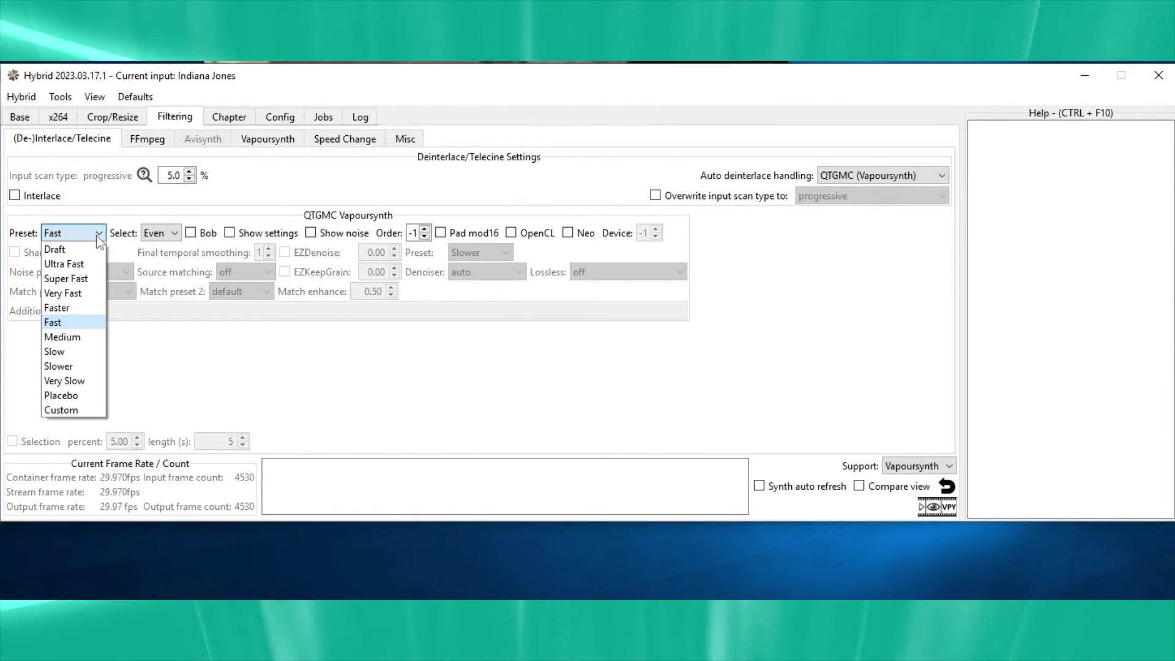
click(90, 308)
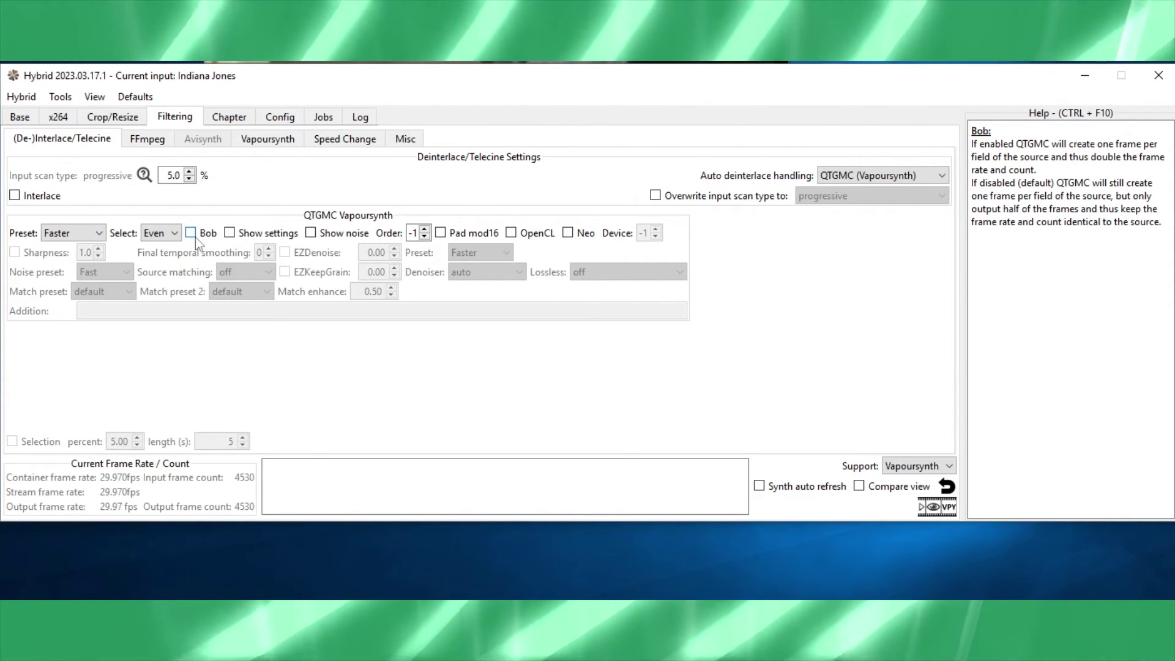
click(196, 237)
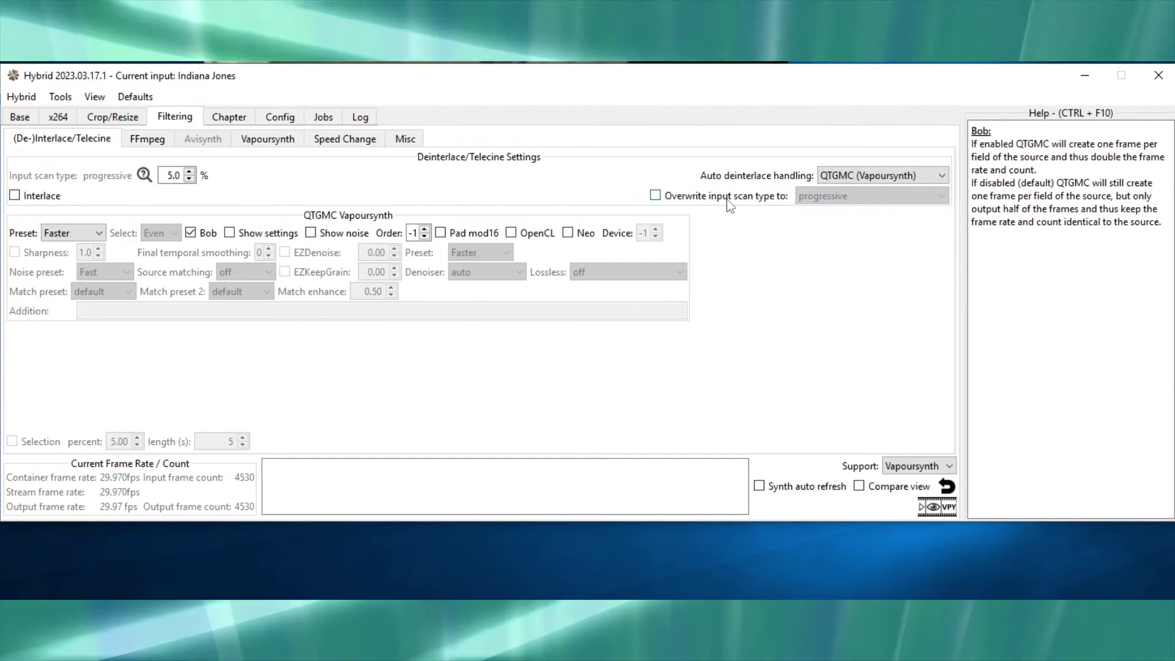
mouse_move(730, 205)
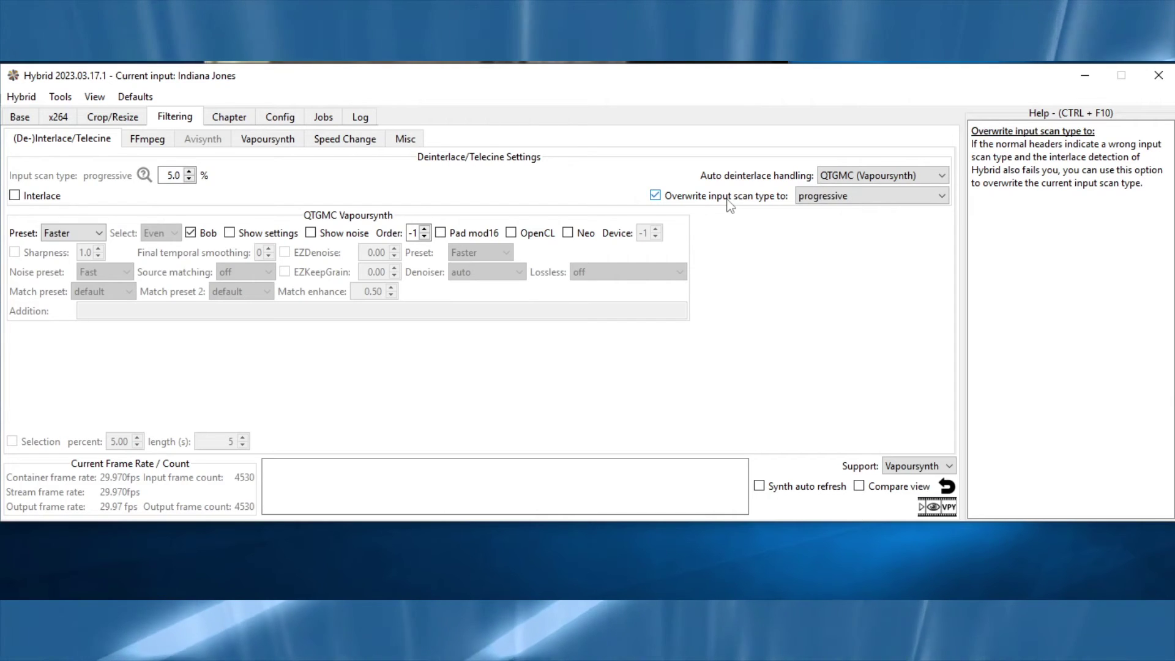
click(806, 197)
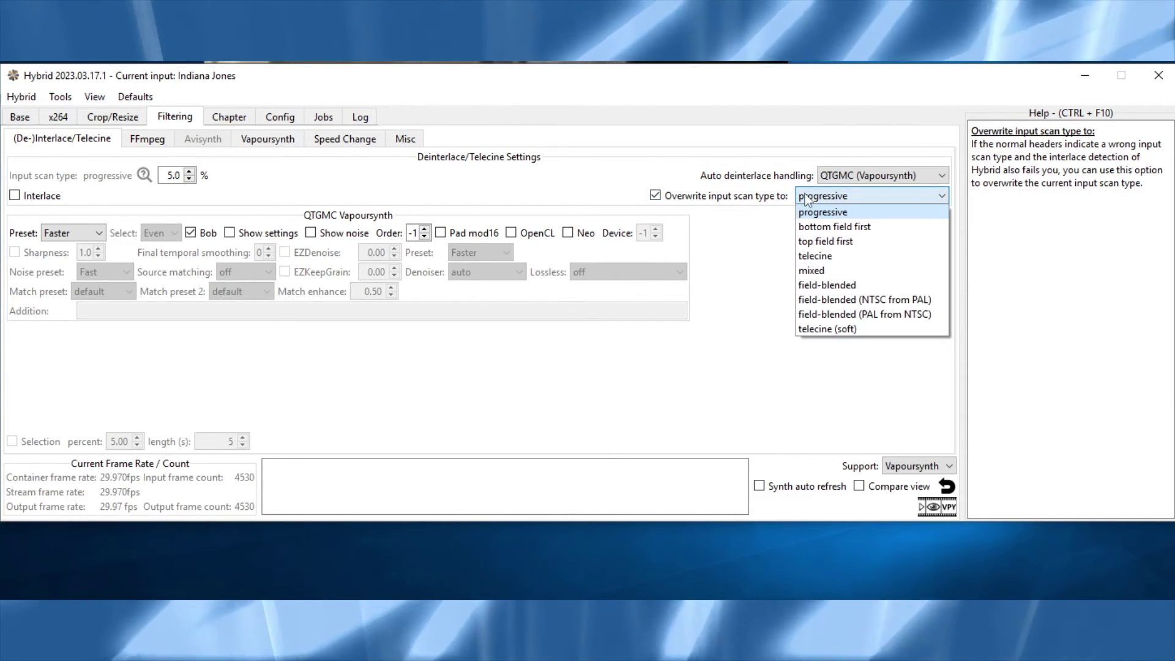
click(812, 242)
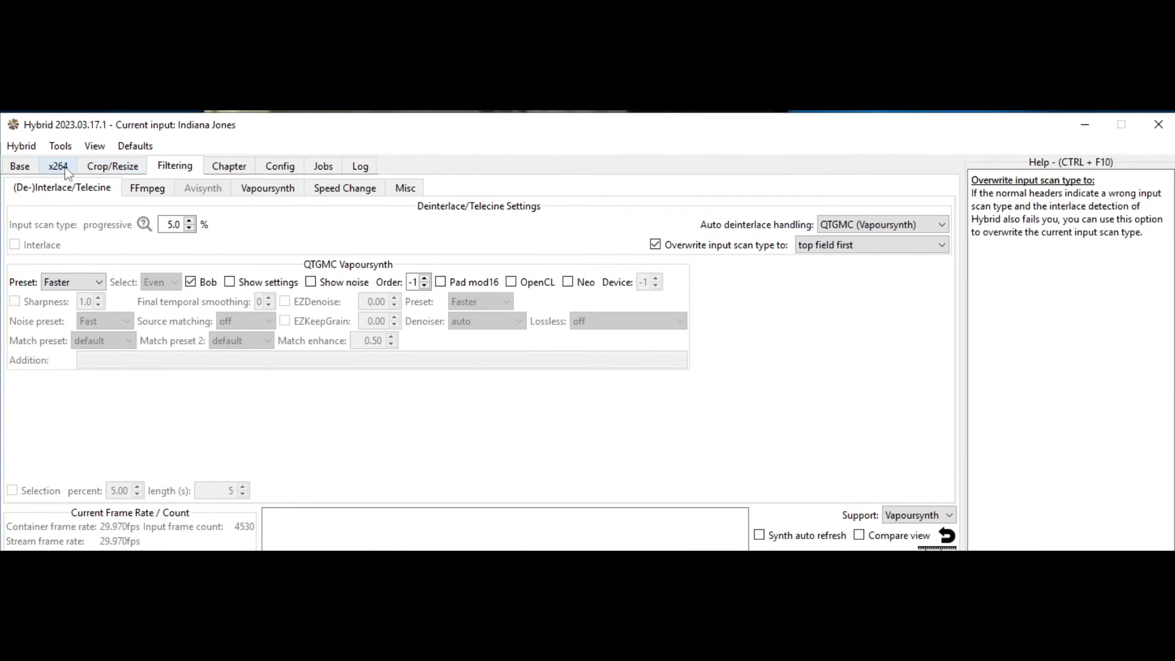
- Replace the x264 bitrate value with 7000 kbit/s
click(59, 167)
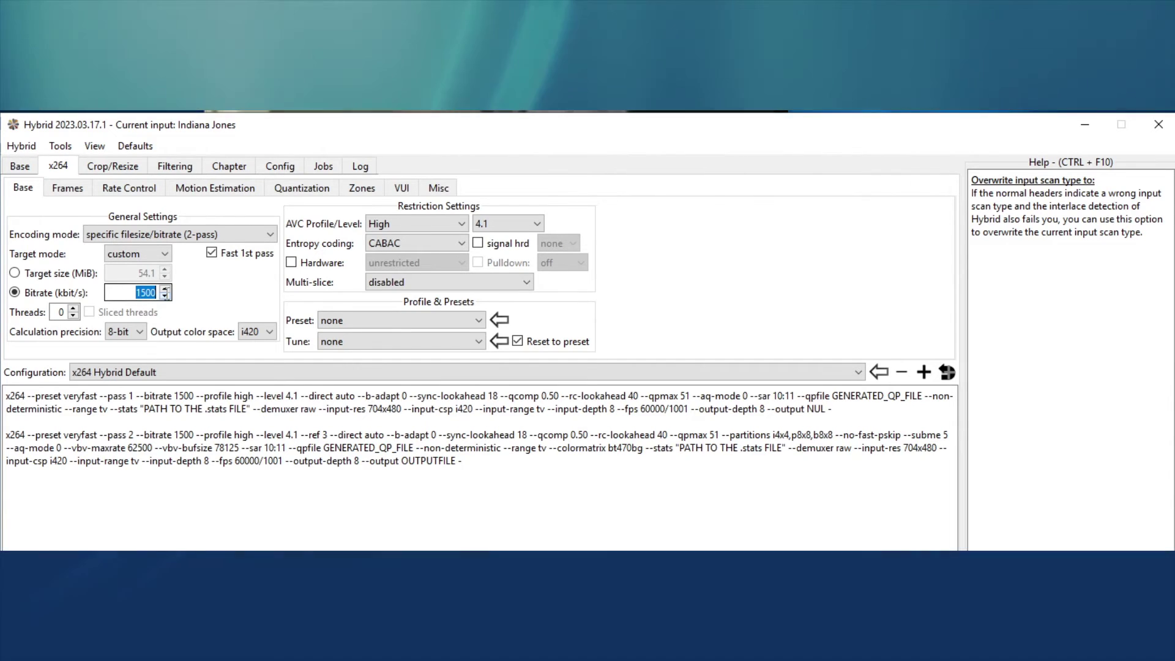
key(ctrl+a)
mouse_move(169, 299)
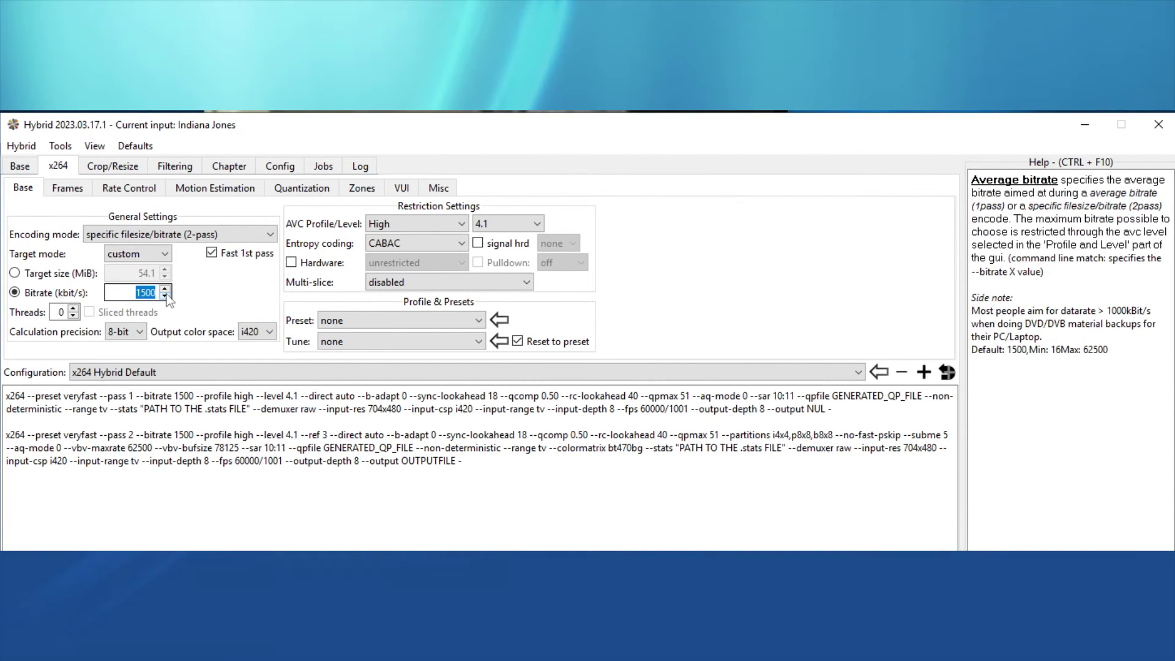
text(7000)
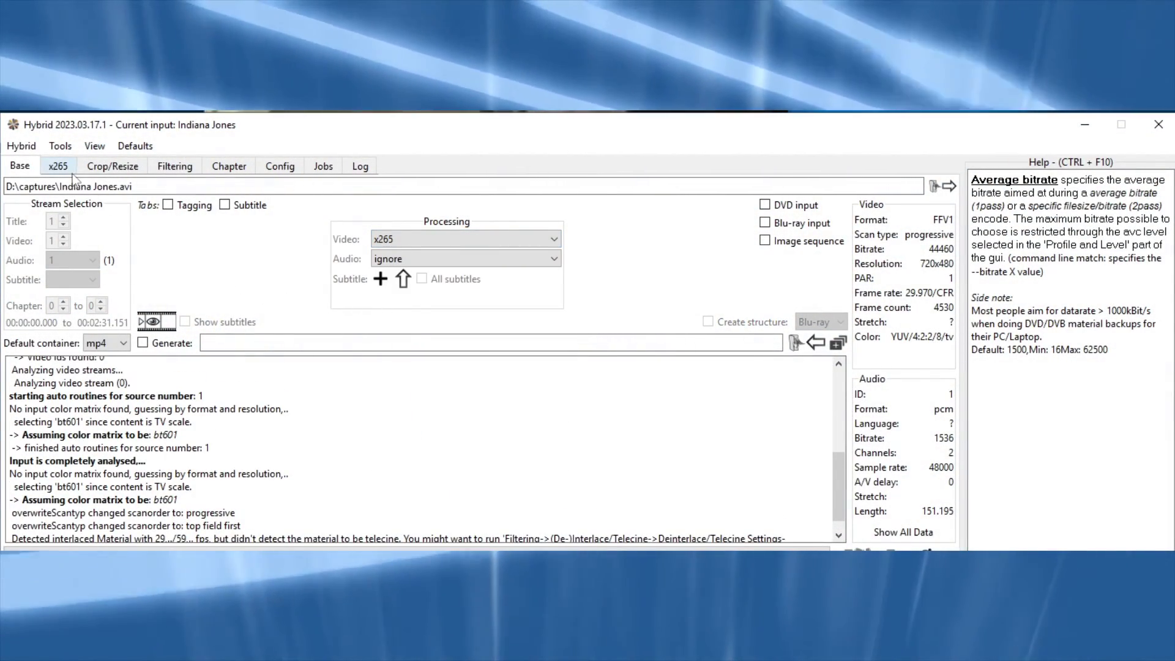
- Adjust the x265 encoding mode, then make SVT-AV1 the video encoder
click(59, 166)
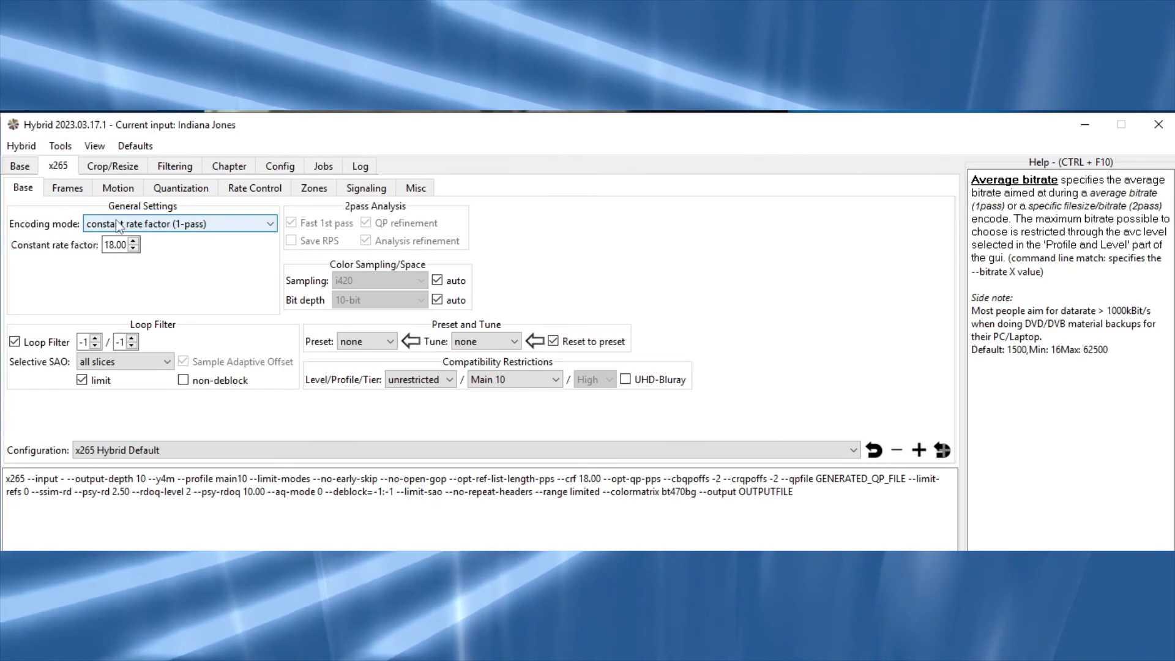
click(119, 225)
click(123, 234)
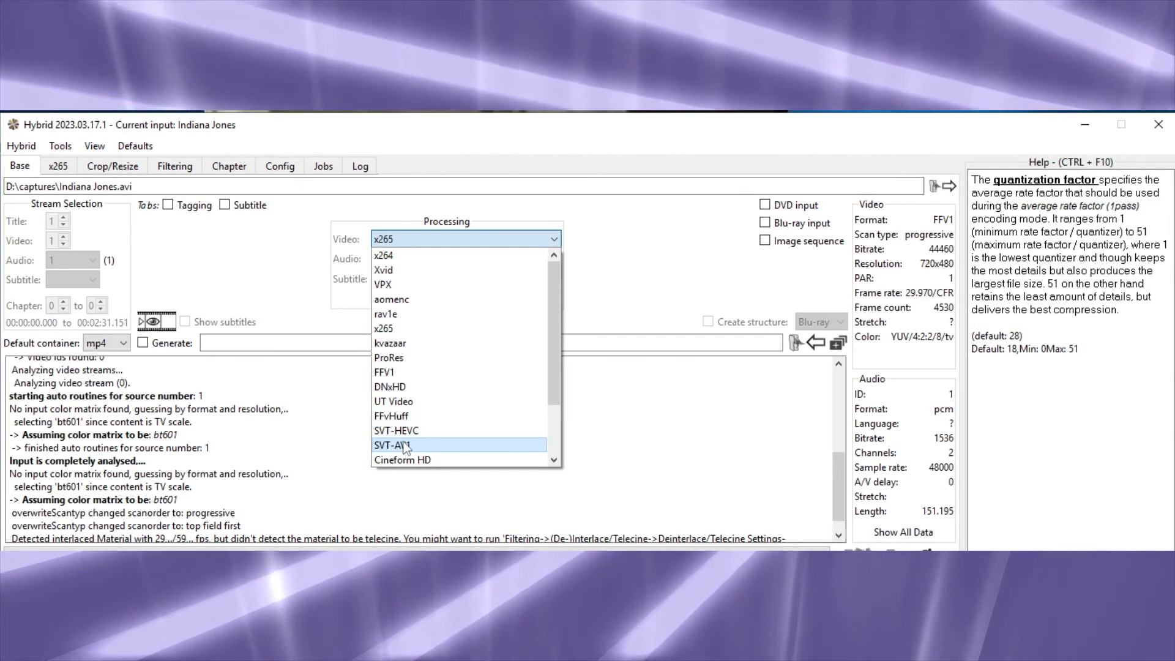
click(416, 446)
click(69, 167)
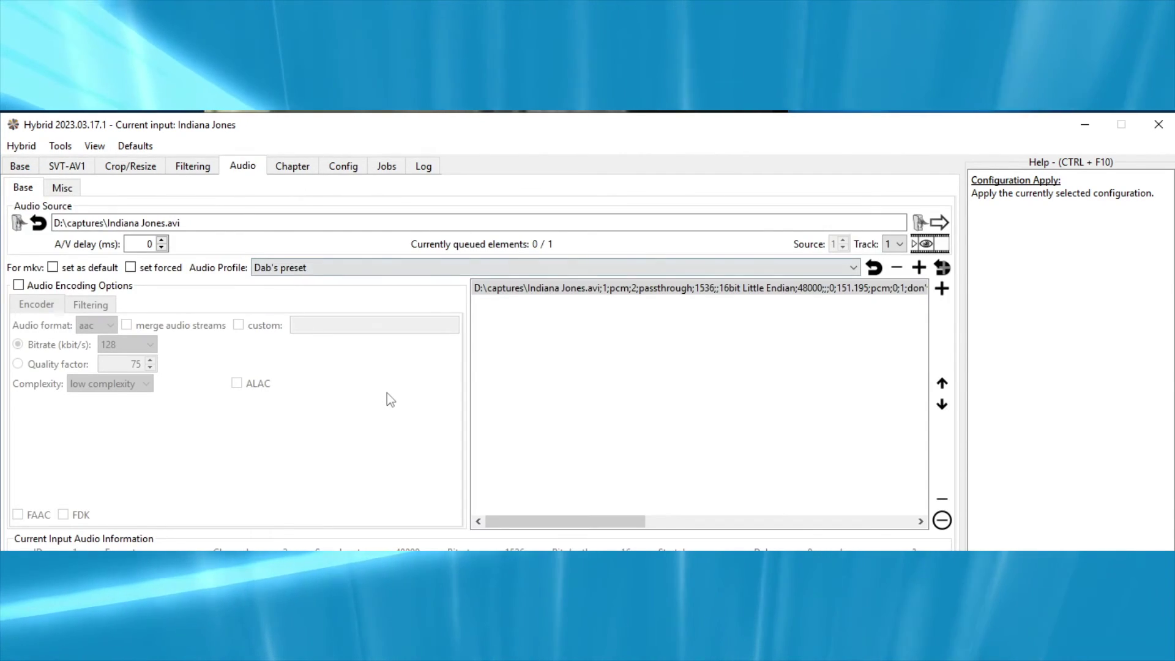
- Enable audio re-encoding as opus, replacing the passthrough entry in the audio queue
click(85, 289)
click(95, 325)
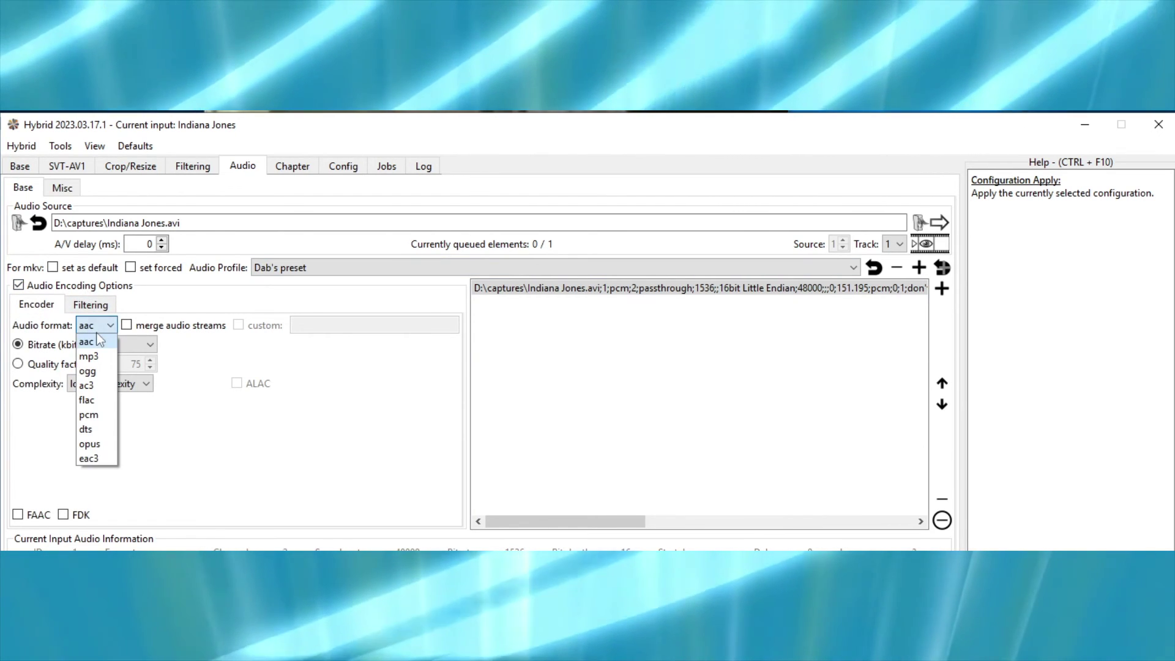
click(90, 444)
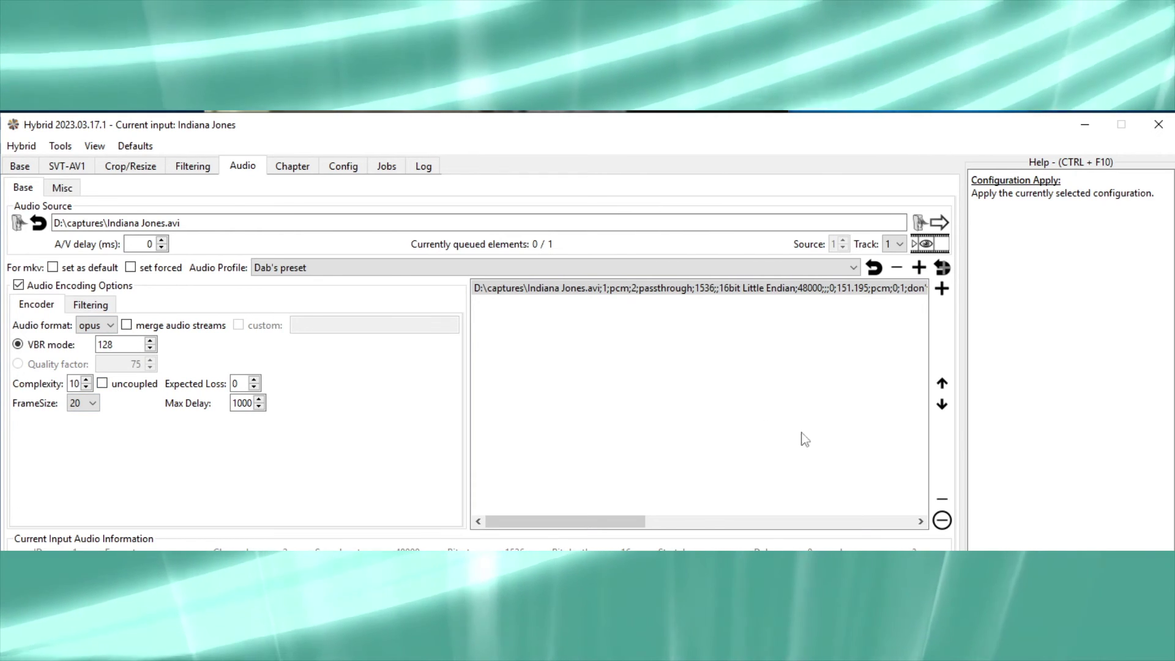
click(941, 503)
click(941, 289)
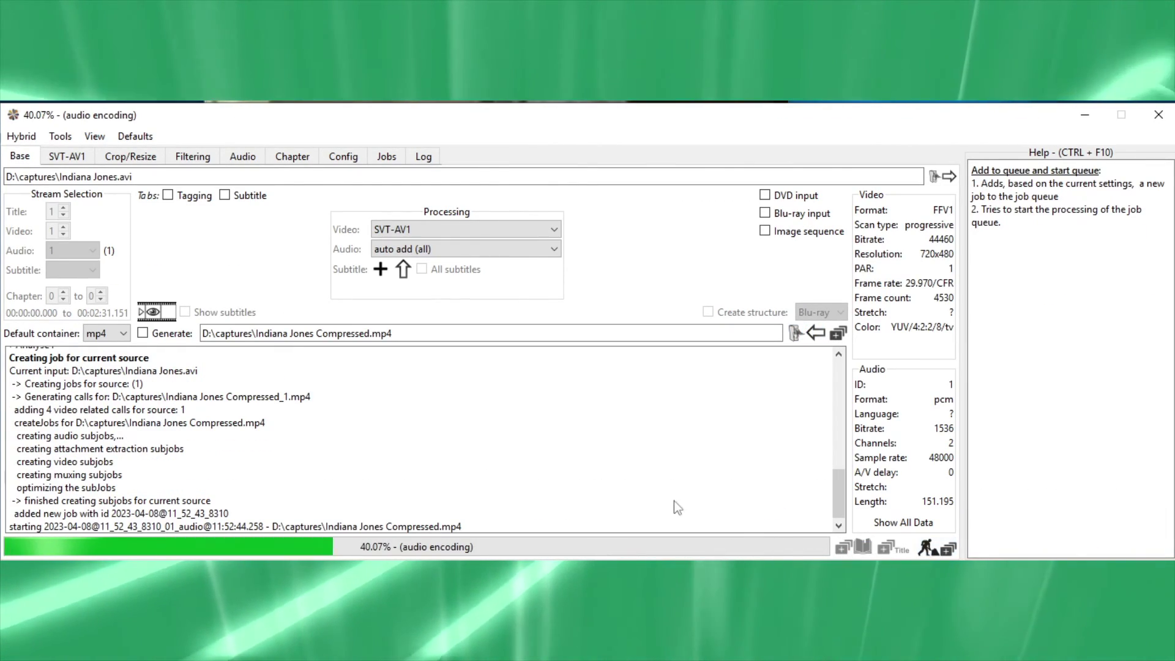
- Show the Jobs tab with the Indiana Jones Compressed.mp4 job running
click(388, 161)
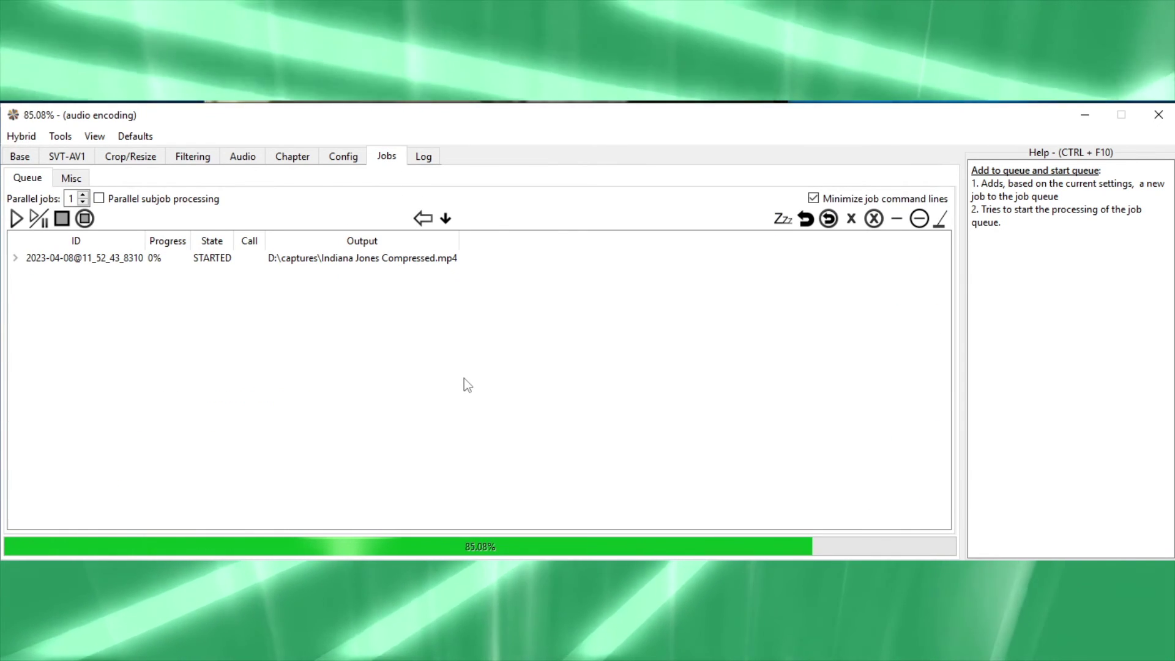